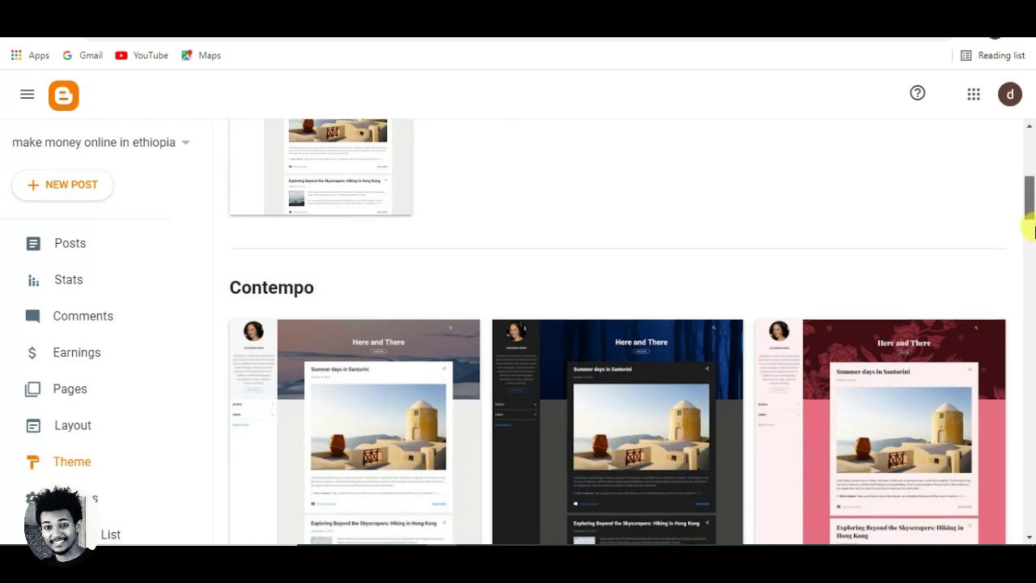
# - Apply the Toolbox variant of the Emporio theme to the blog
pyautogui.scroll(-1, 1029, 217)
pyautogui.scroll(-2, 1030, 204)
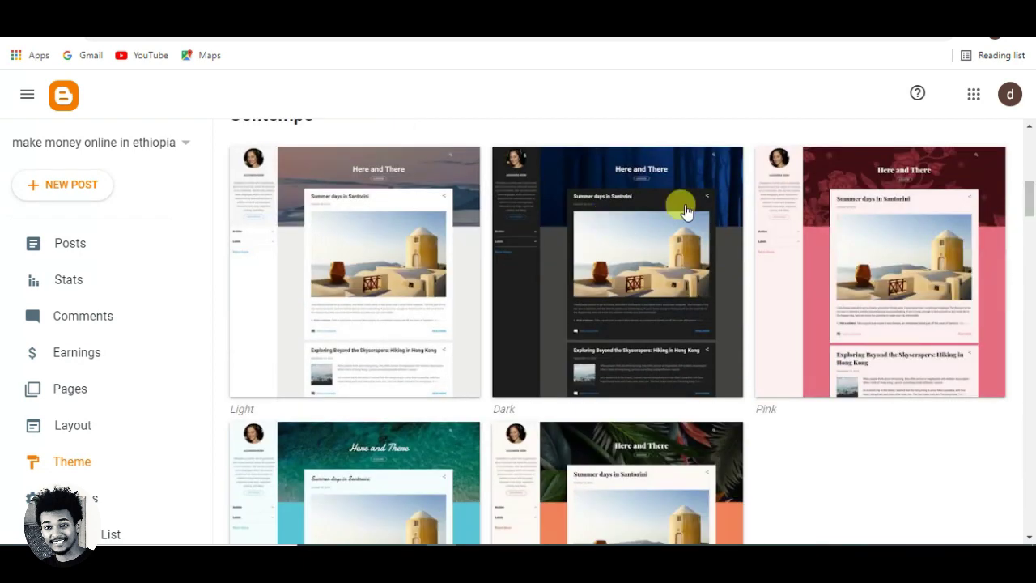
pyautogui.scroll(-1, 1030, 212)
pyautogui.scroll(-3, 1030, 209)
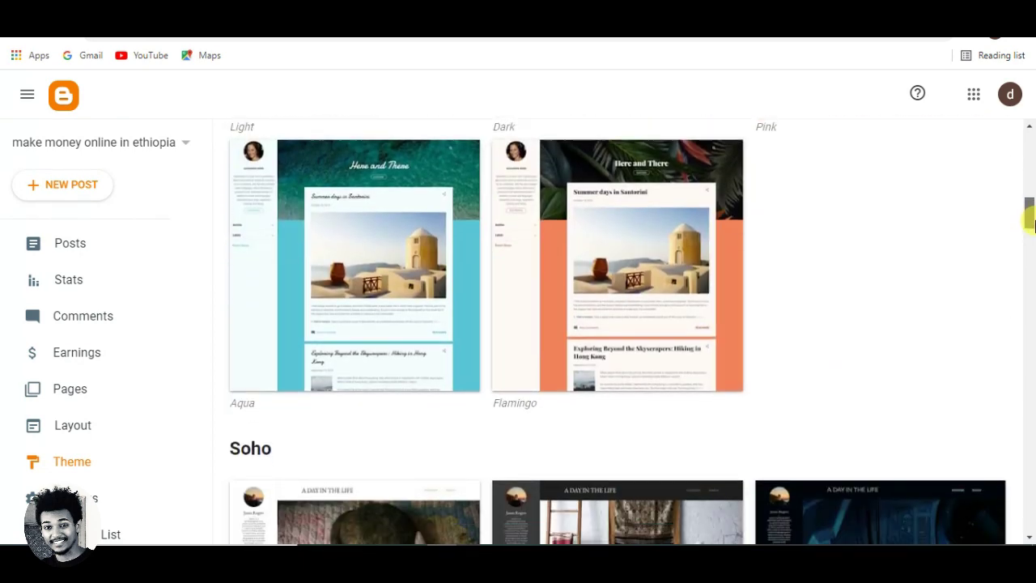
pyautogui.scroll(3, 1031, 203)
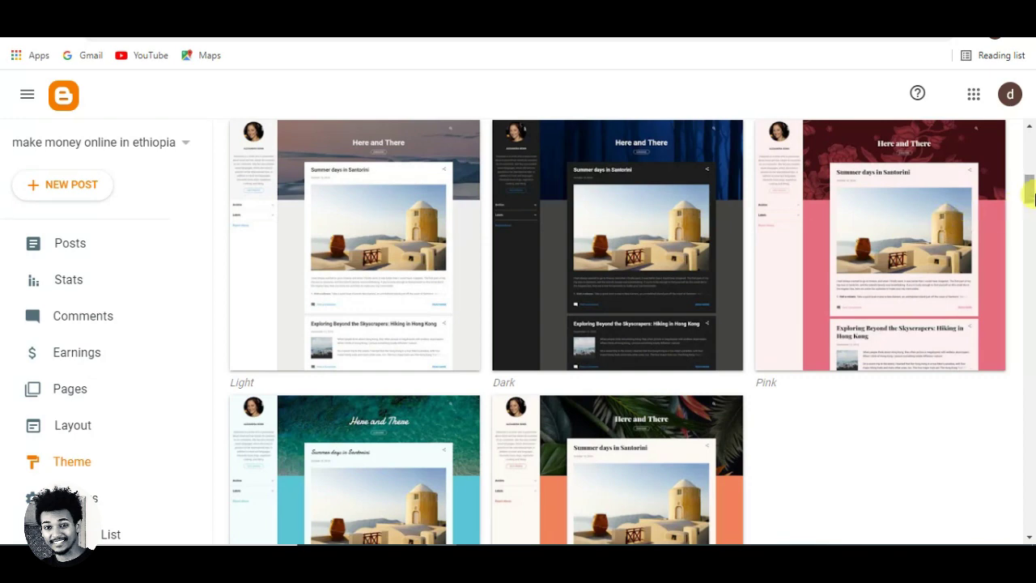
pyautogui.scroll(-5, 1030, 209)
pyautogui.scroll(-2, 1030, 228)
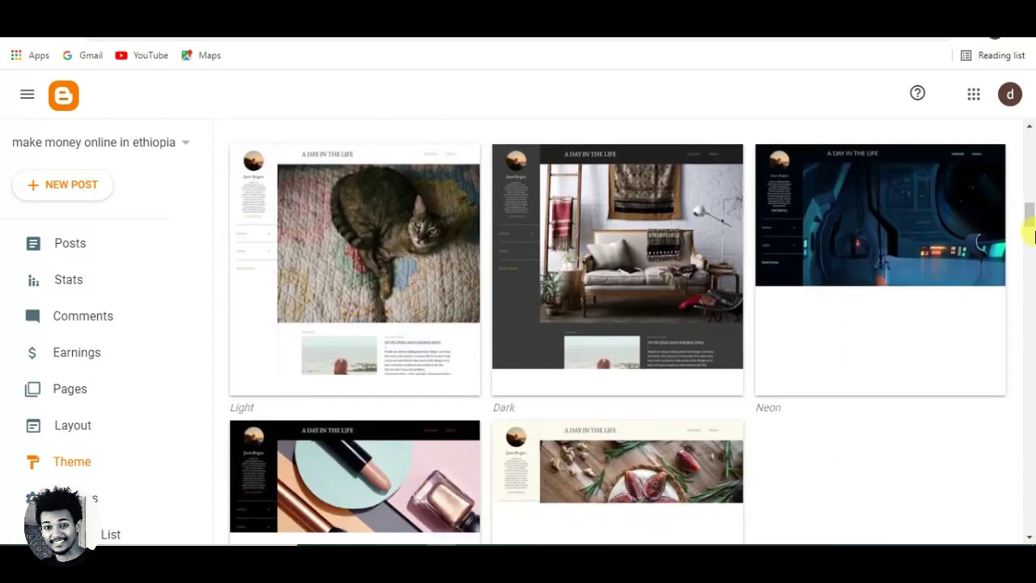
pyautogui.scroll(-6, 1033, 233)
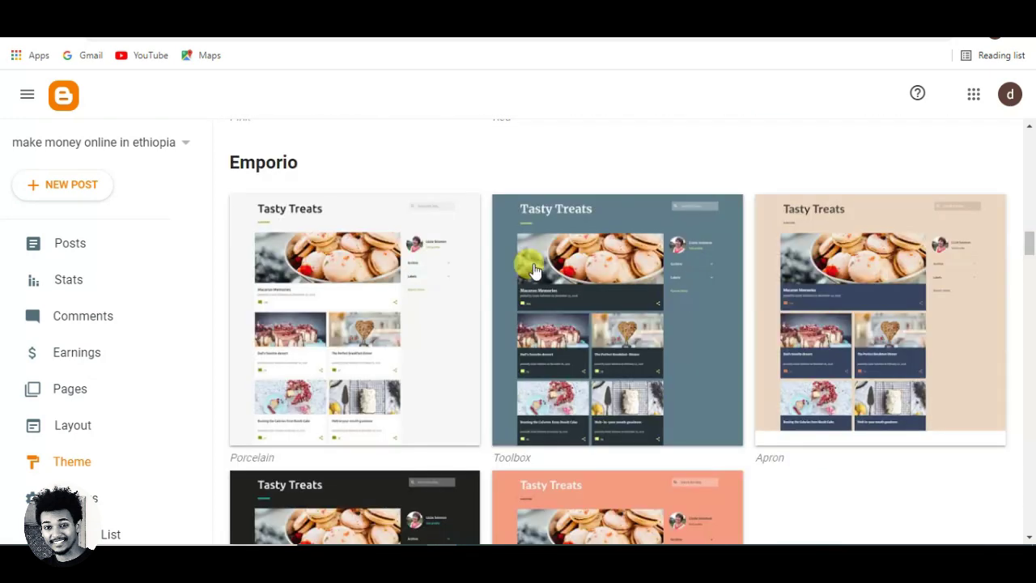
pyautogui.click(565, 302)
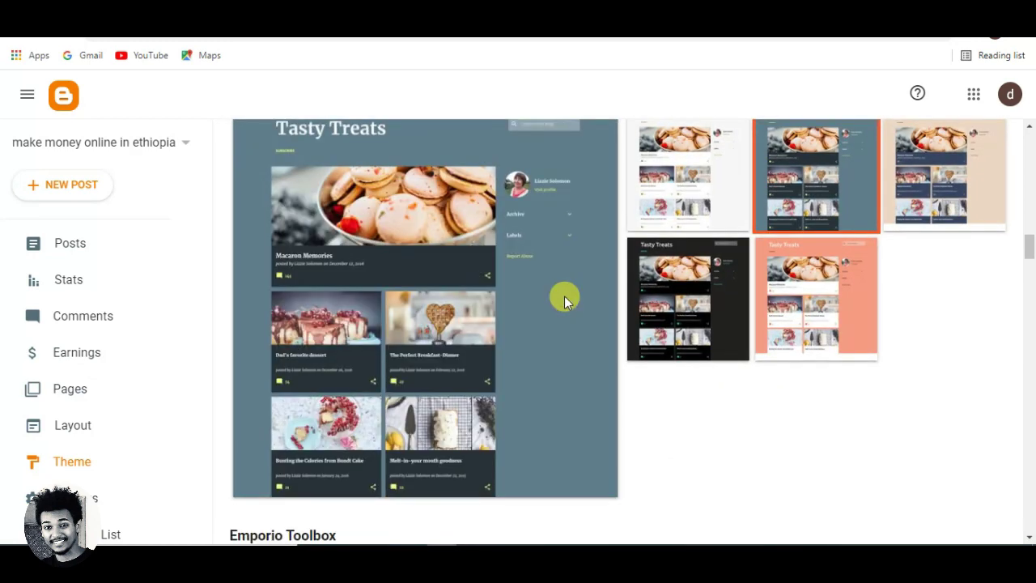
pyautogui.scroll(-2, 1030, 247)
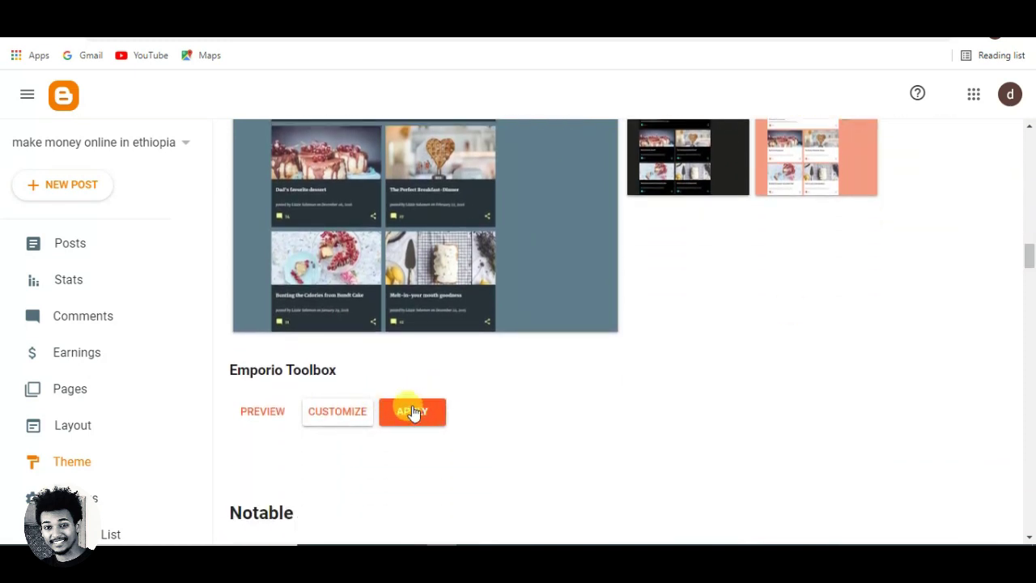
pyautogui.click(412, 412)
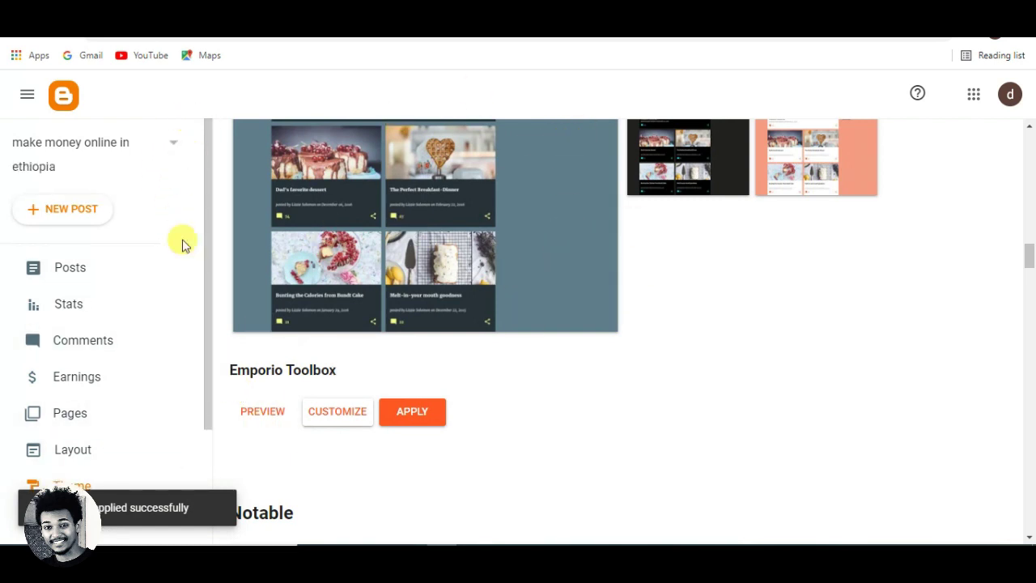
# - View the live blog to check the applied theme, and return to the Blogger dashboard
pyautogui.moveTo(208, 322); pyautogui.dragTo(208, 386)
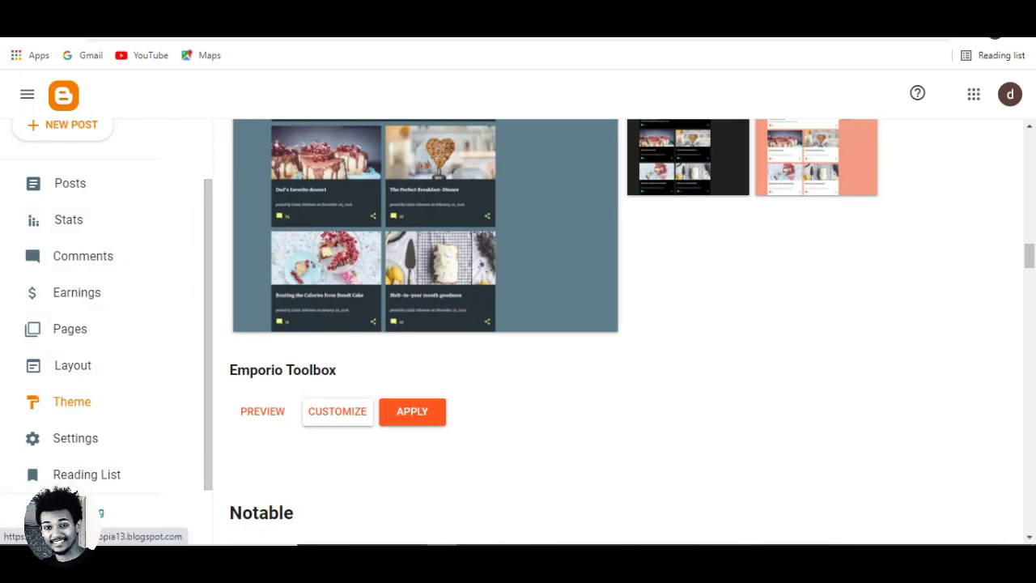
pyautogui.click(98, 512)
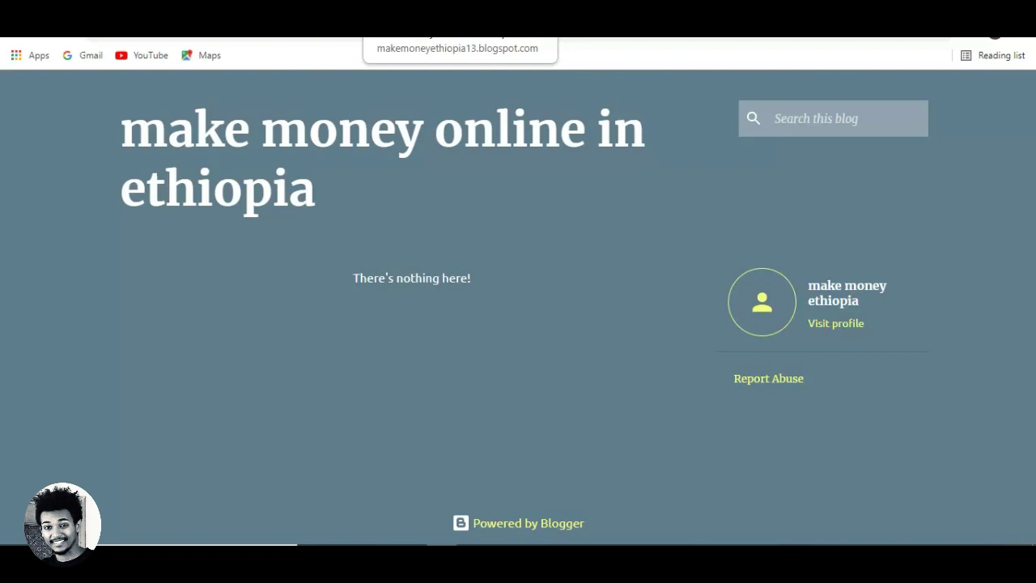
pyautogui.hotkey('ctrl', 'Tab')
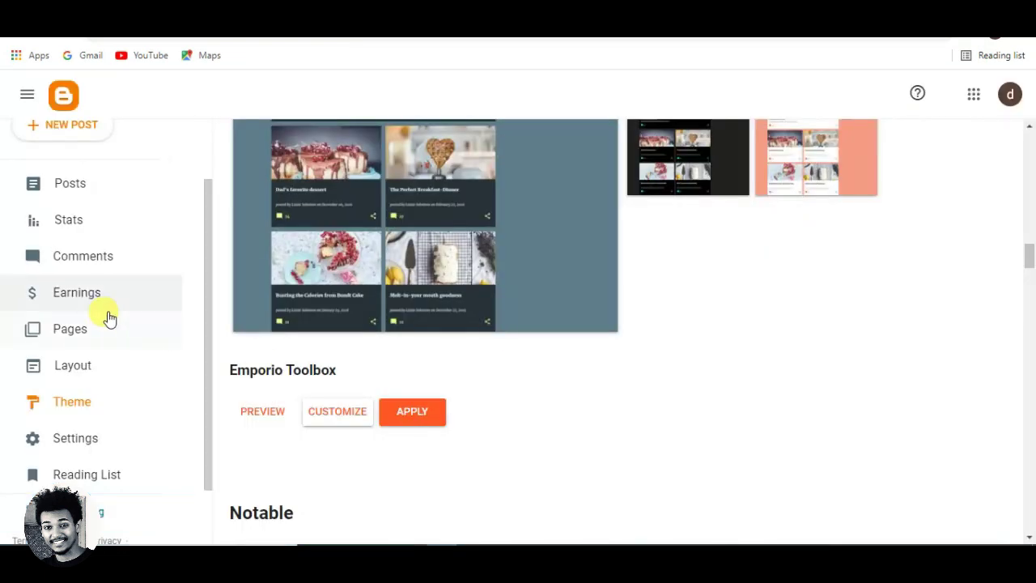
# - Open the blog's Layout page and dismiss its notices
pyautogui.click(81, 369)
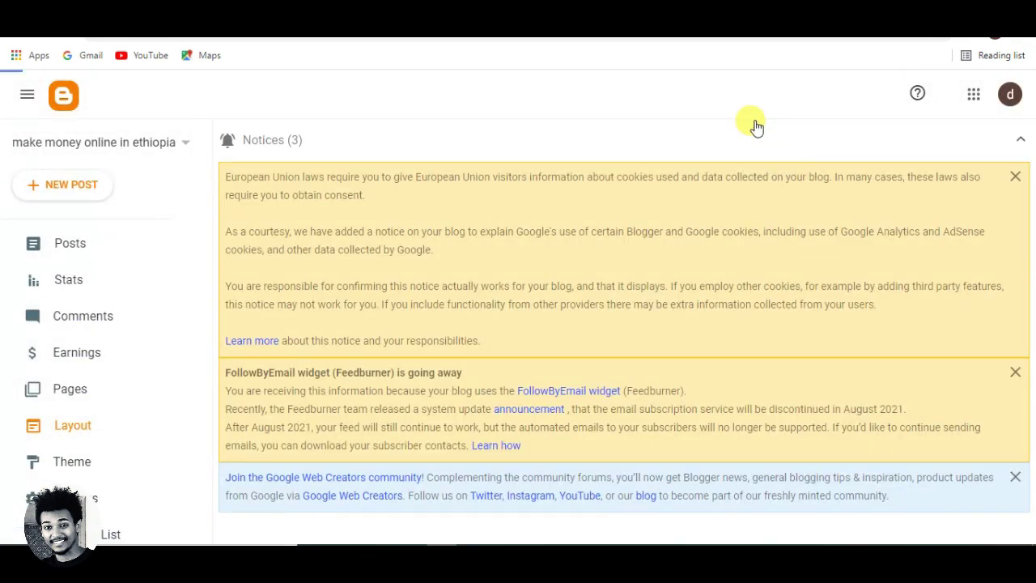
pyautogui.click(1015, 178)
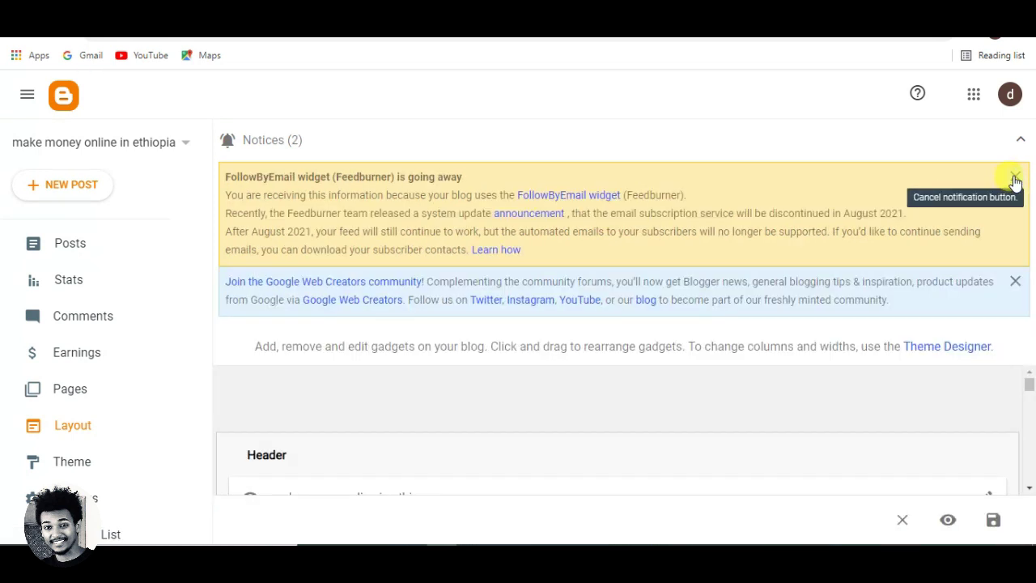
pyautogui.click(1015, 178)
# - Reorder the Sidebar gadgets so that Labels comes first, Blog Archive second and About Me third
pyautogui.click(1030, 307)
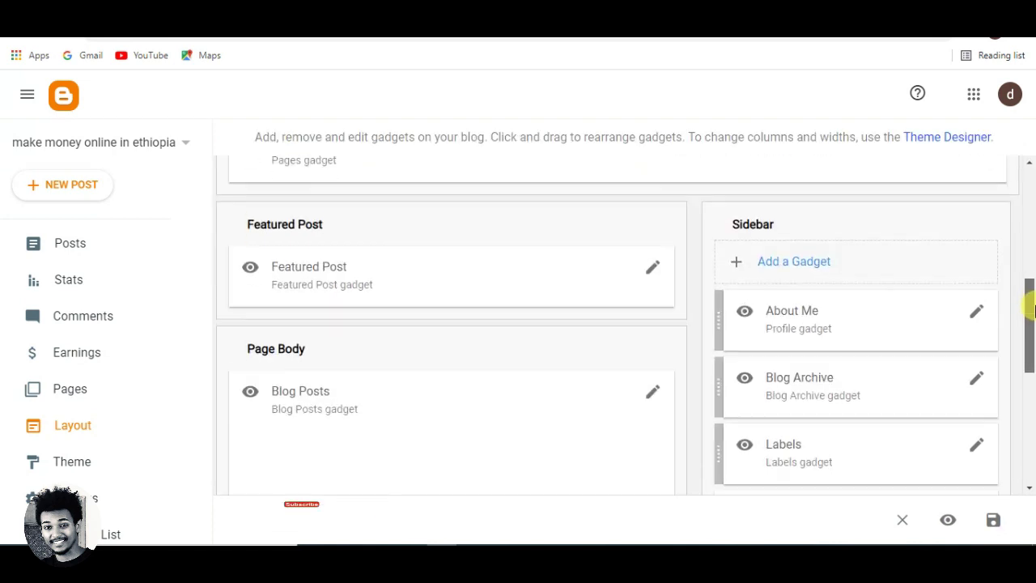
pyautogui.moveTo(1032, 307)
pyautogui.mouseDown()
pyautogui.moveTo(1031, 417)
pyautogui.moveTo(1031, 356)
pyautogui.moveTo(1031, 397)
pyautogui.mouseUp()
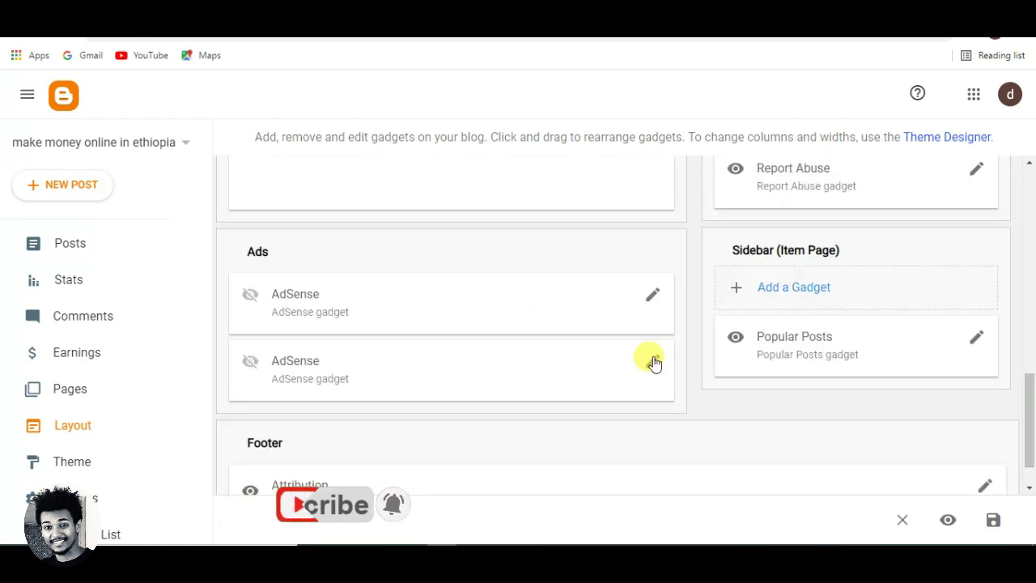
pyautogui.moveTo(1029, 457); pyautogui.dragTo(1031, 348)
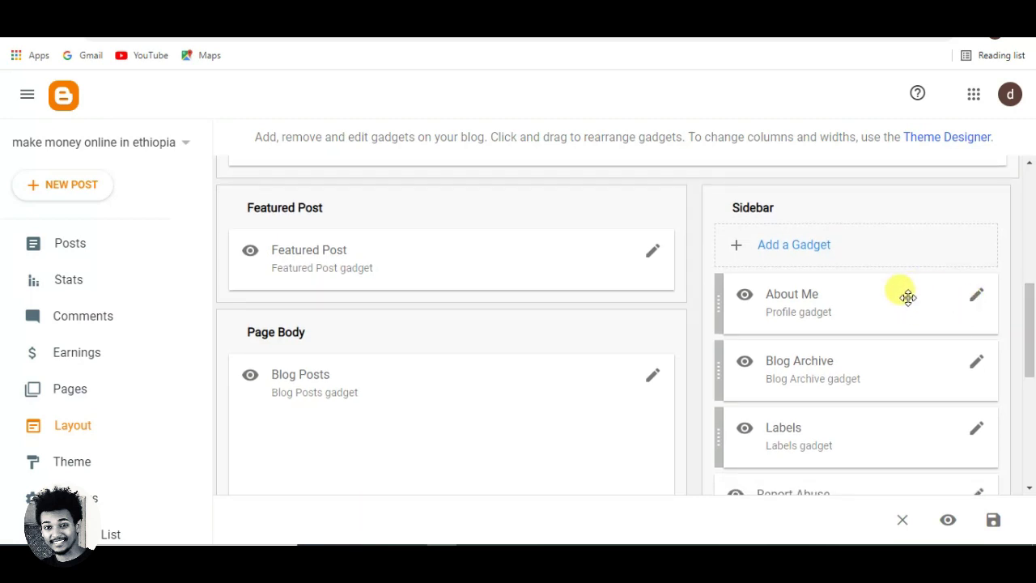
pyautogui.moveTo(908, 297); pyautogui.dragTo(914, 437)
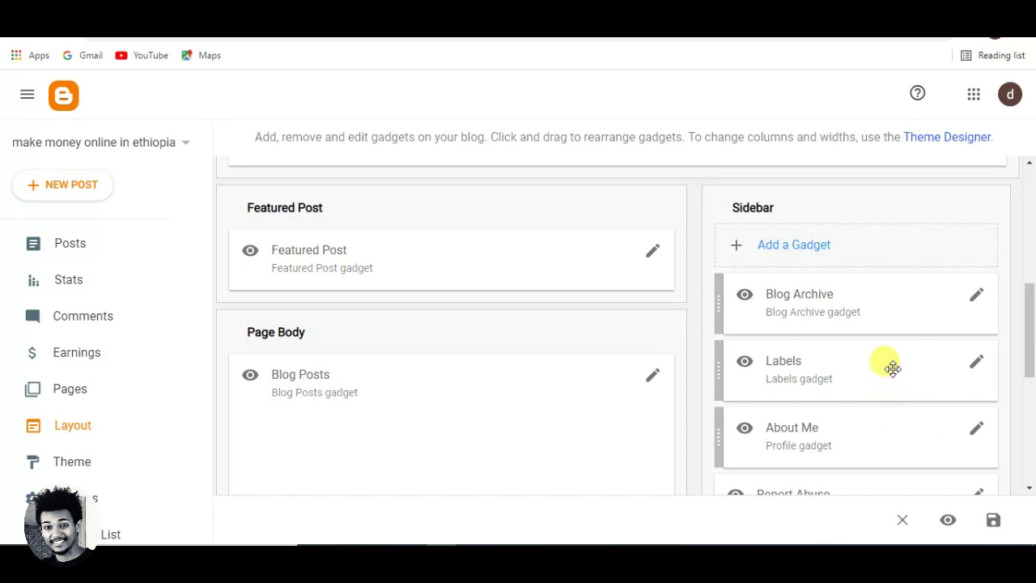
pyautogui.moveTo(893, 368); pyautogui.dragTo(892, 281)
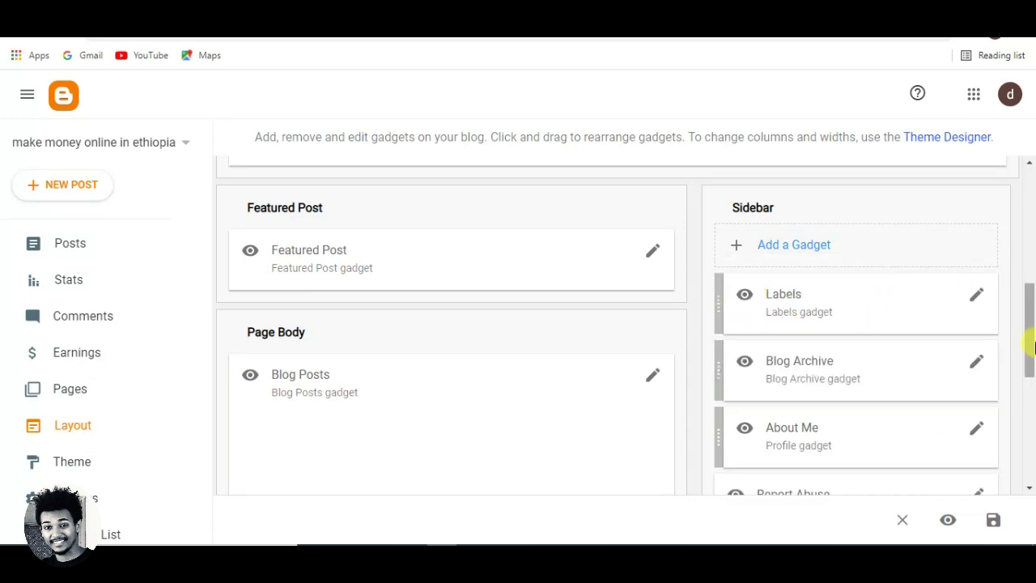
pyautogui.moveTo(1029, 348); pyautogui.dragTo(1028, 173)
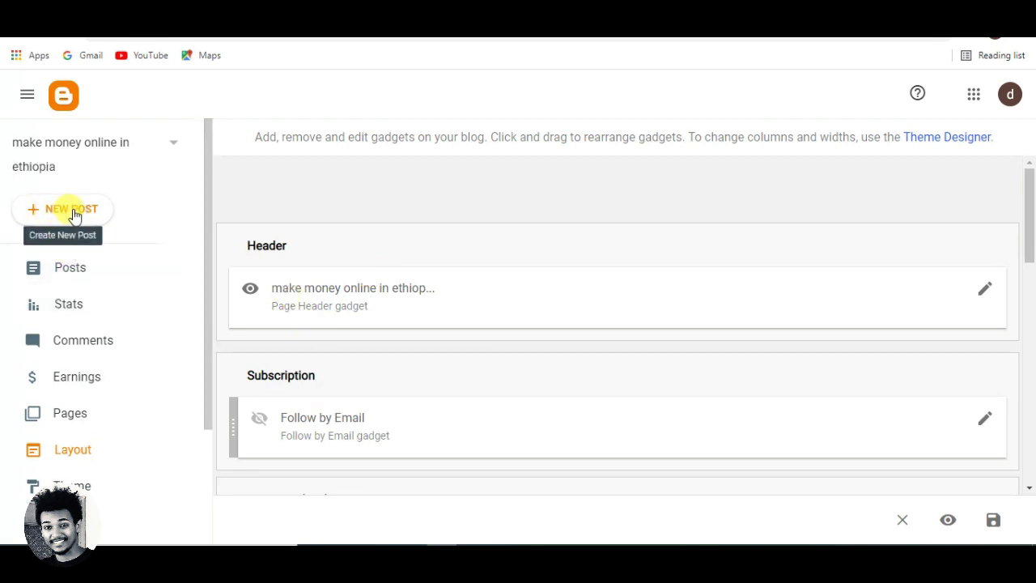
pyautogui.click(74, 212)
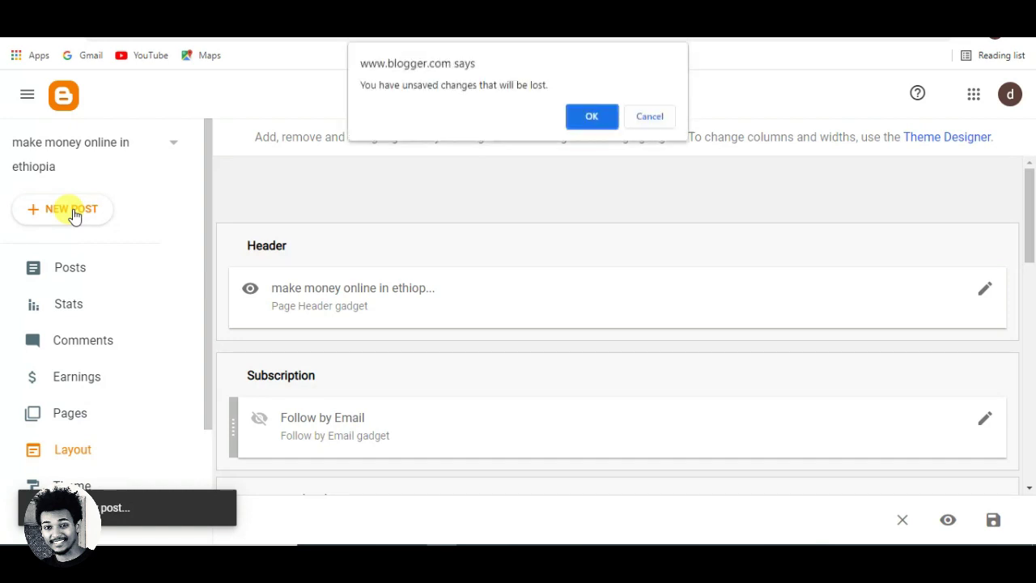
pyautogui.click(647, 119)
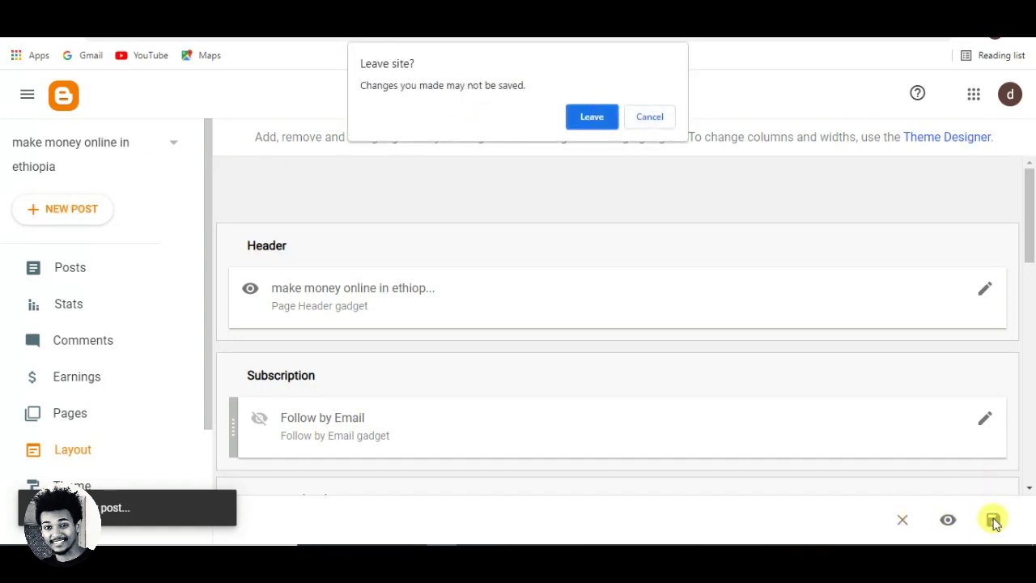
pyautogui.click(654, 118)
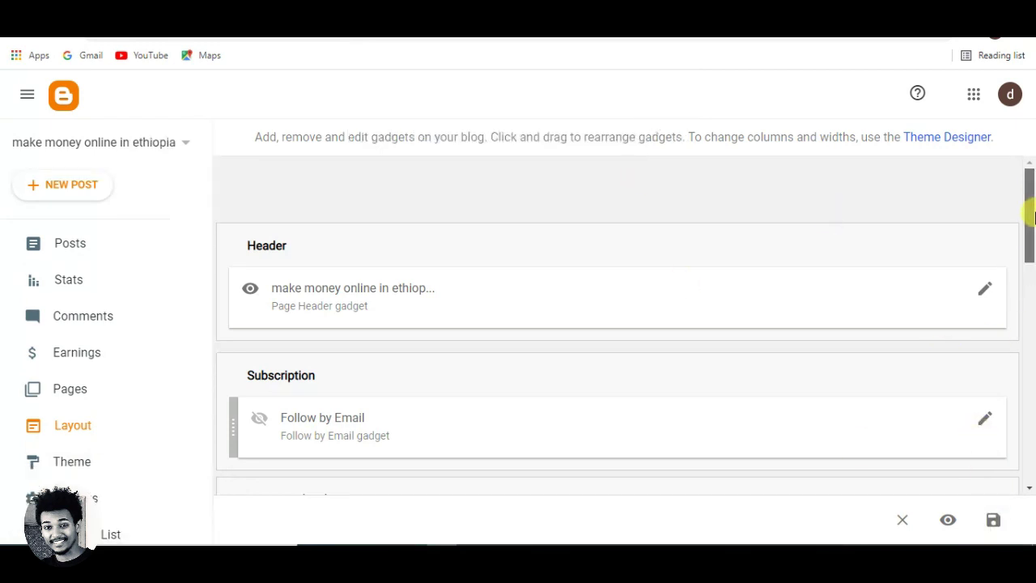
# - Save the rearranged layout and create a new blog post
pyautogui.moveTo(1028, 218); pyautogui.dragTo(1031, 296)
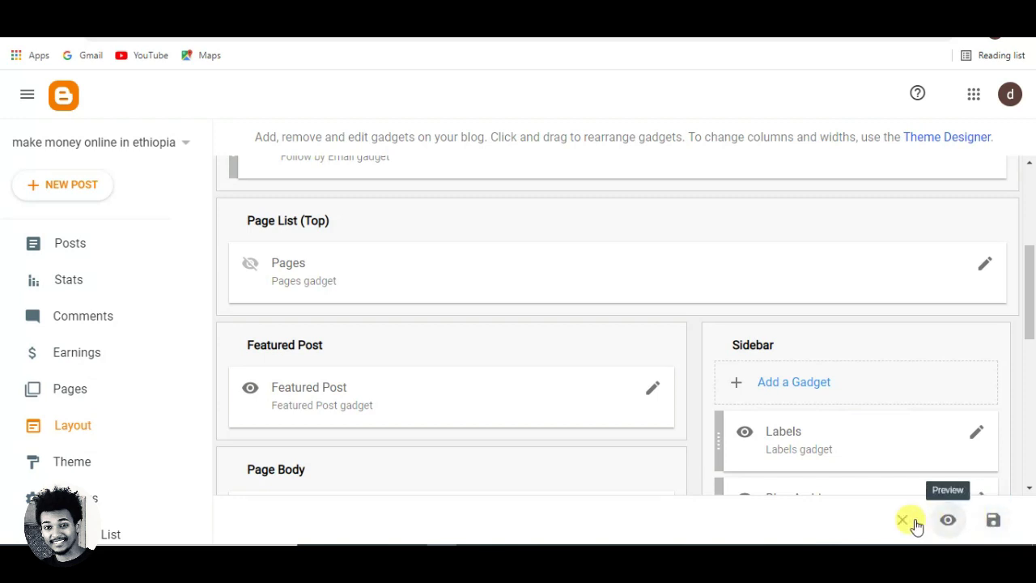
pyautogui.click(992, 519)
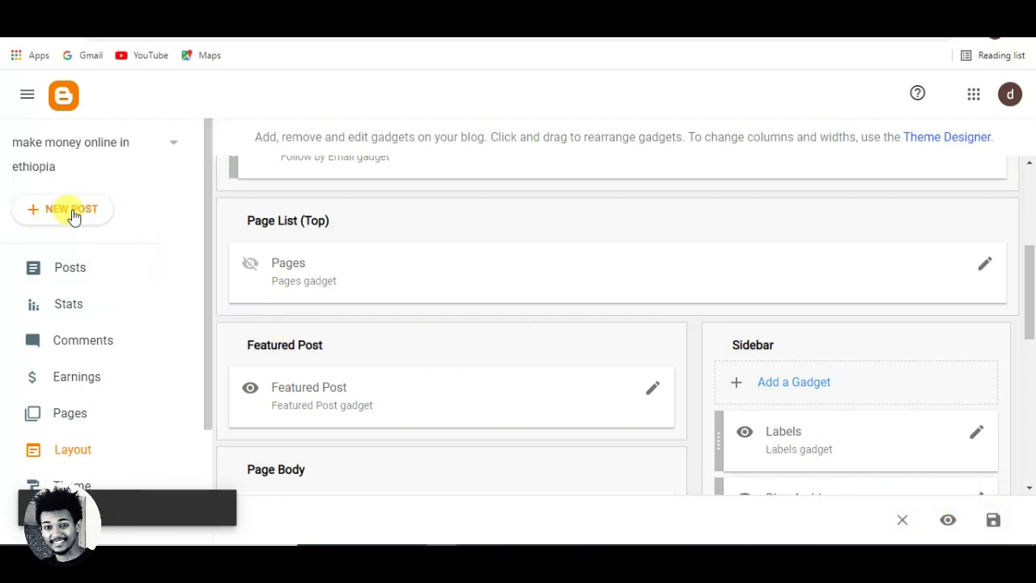
pyautogui.click(68, 220)
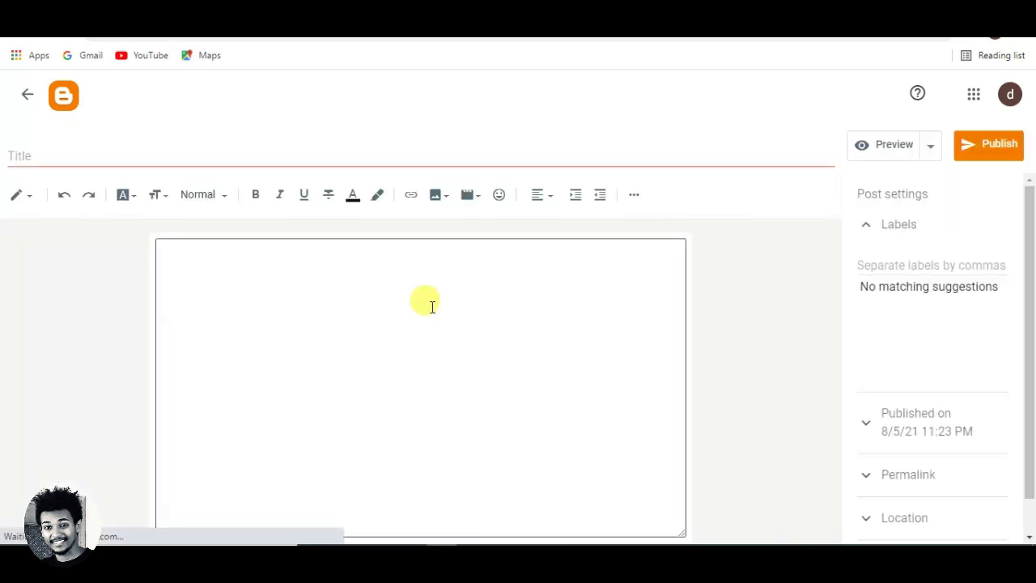
# - Start adding a YouTube video to the post body and search for "make money in ethiopia"
pyautogui.click(316, 331)
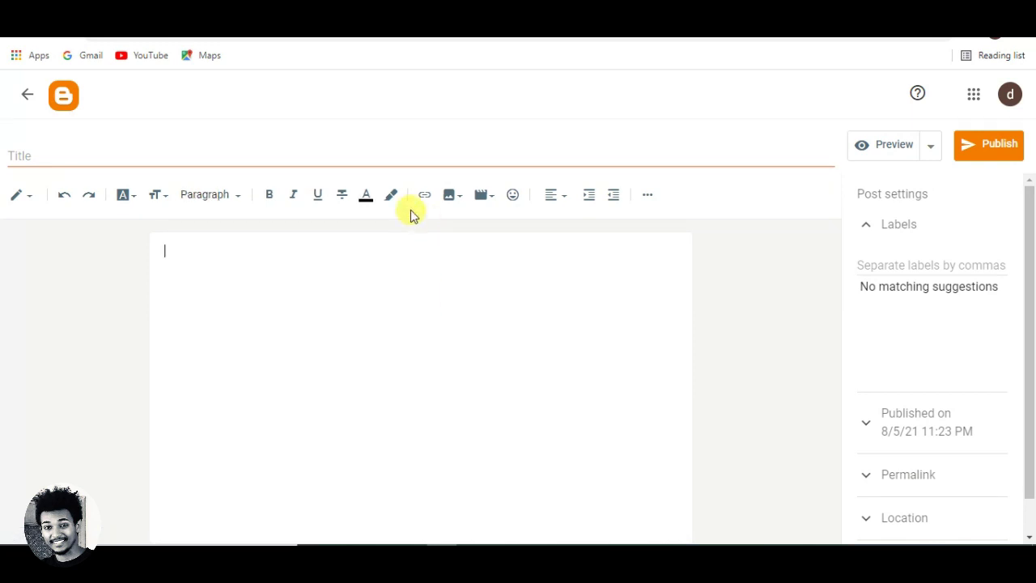
pyautogui.click(483, 197)
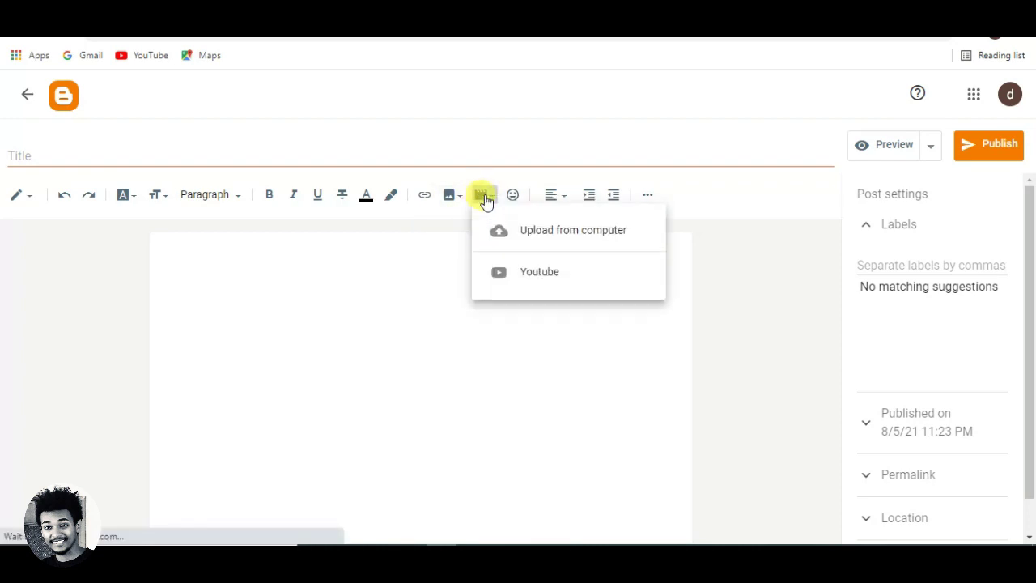
pyautogui.click(576, 274)
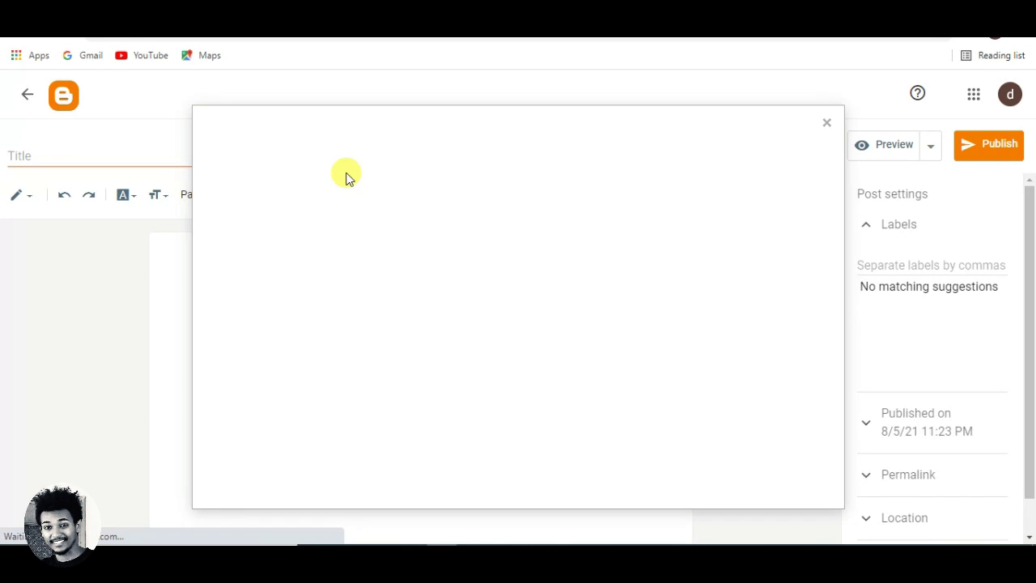
pyautogui.click(308, 167)
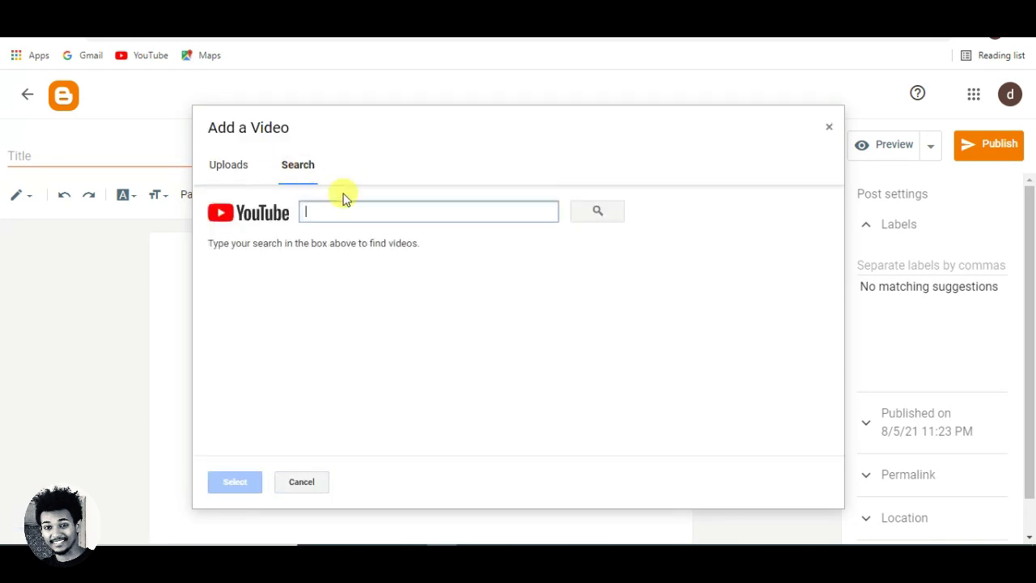
pyautogui.write('make money in ethiopia')
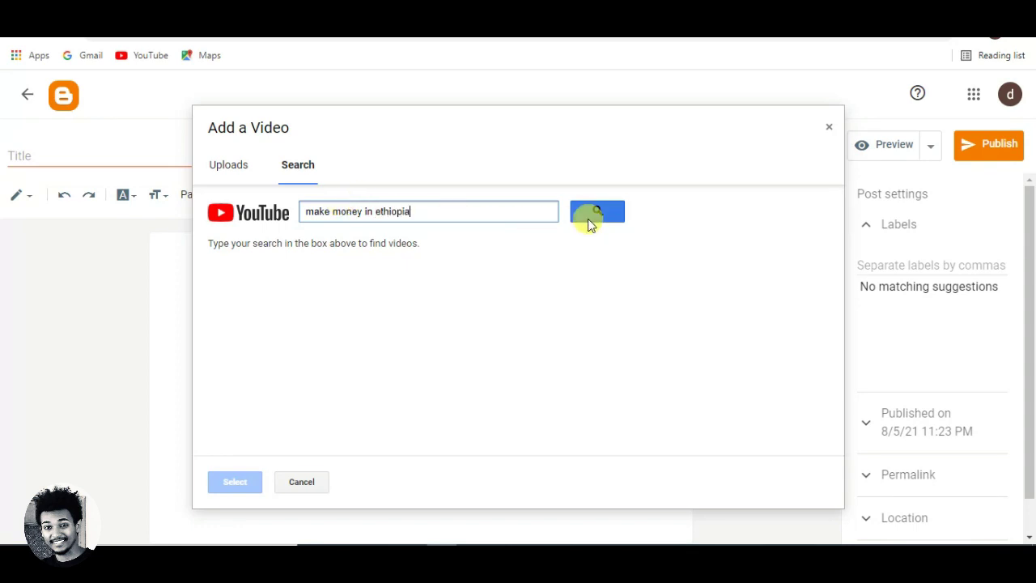
pyautogui.click(590, 220)
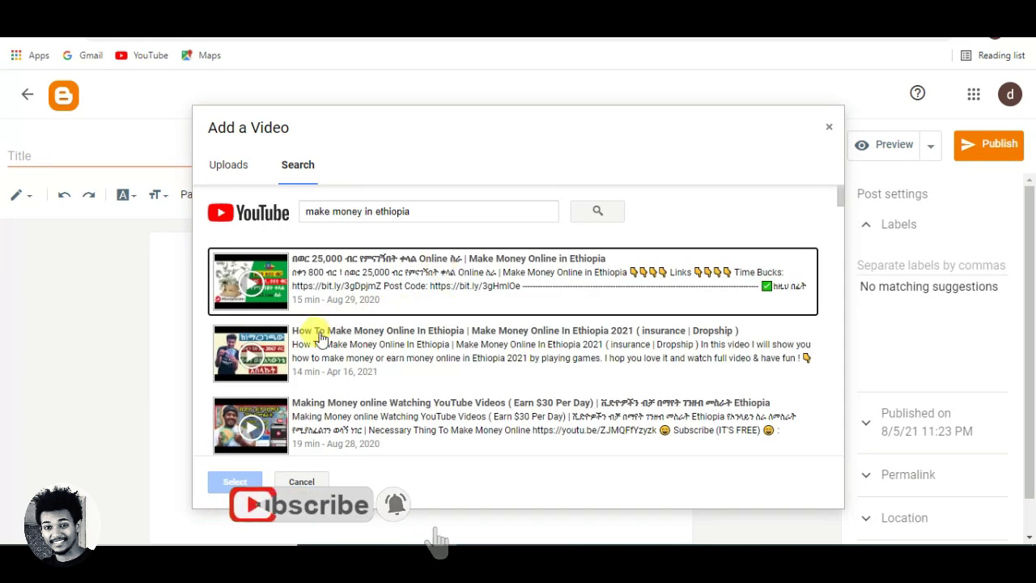
# - Insert the "How To Make Money Online In Ethiopia" video dated Apr 16, 2021 into the post and widen it
pyautogui.click(254, 358)
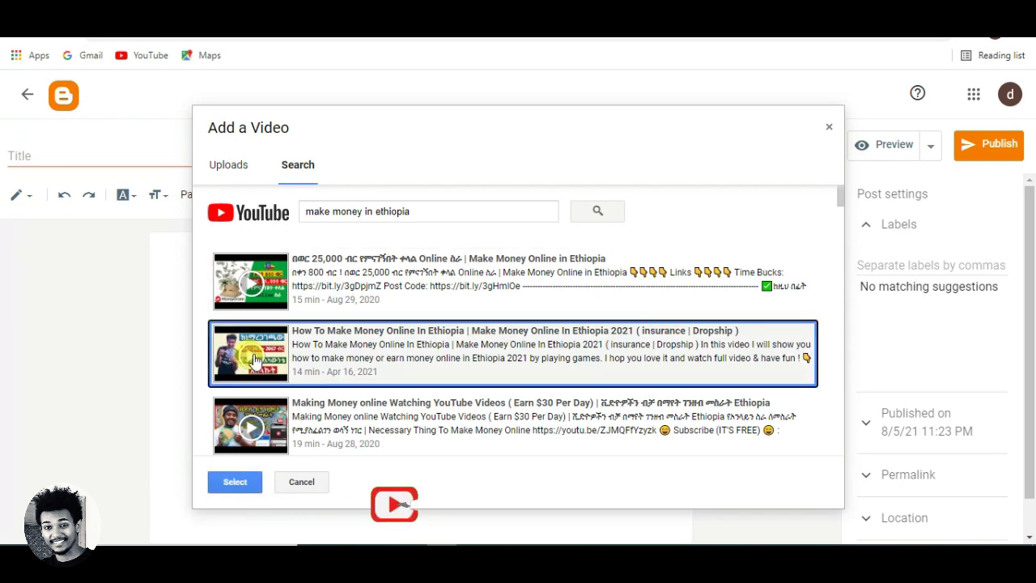
pyautogui.click(235, 483)
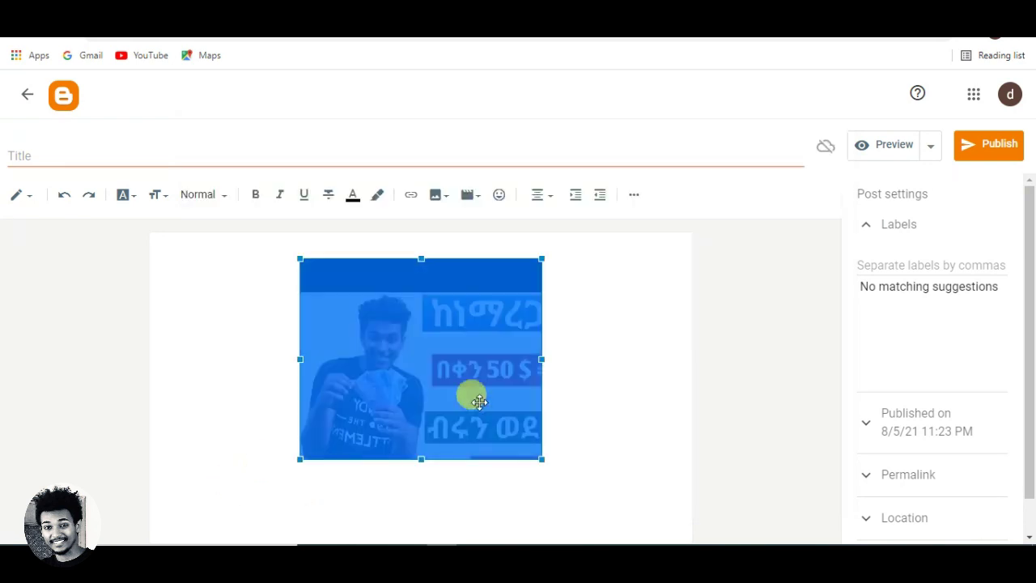
pyautogui.moveTo(542, 359); pyautogui.dragTo(623, 359)
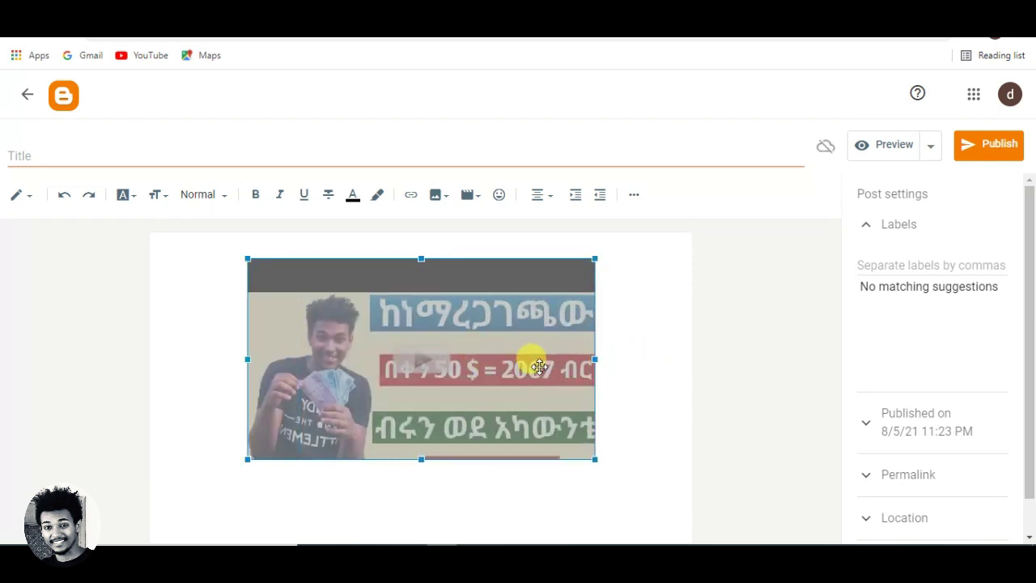
pyautogui.scroll(-1, 1020, 317)
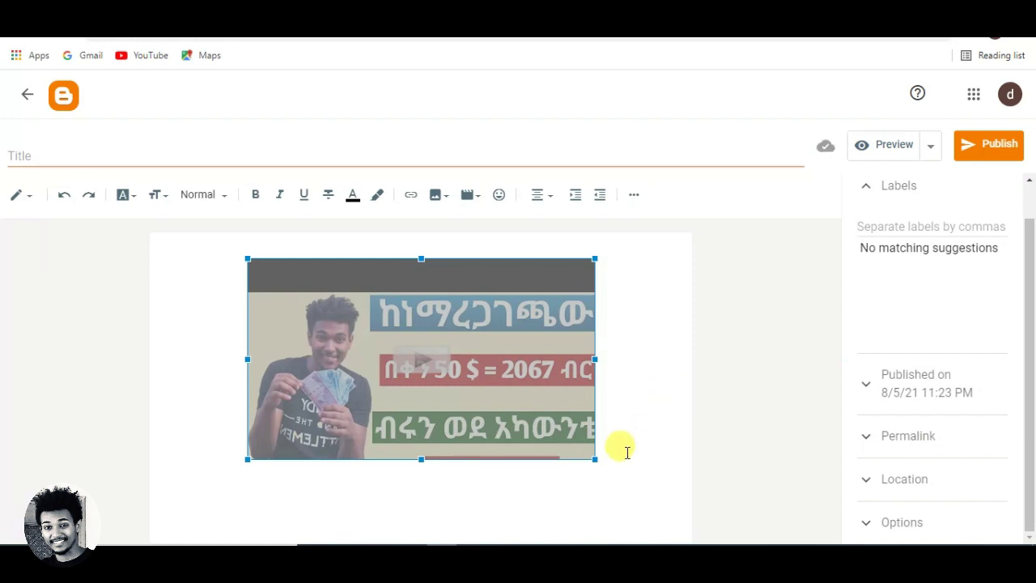
# - Add the placeholder text "hfghfhgfhhfghfhgfhffhfh" below the video and title the post "make money ethiopia"
pyautogui.click(621, 448)
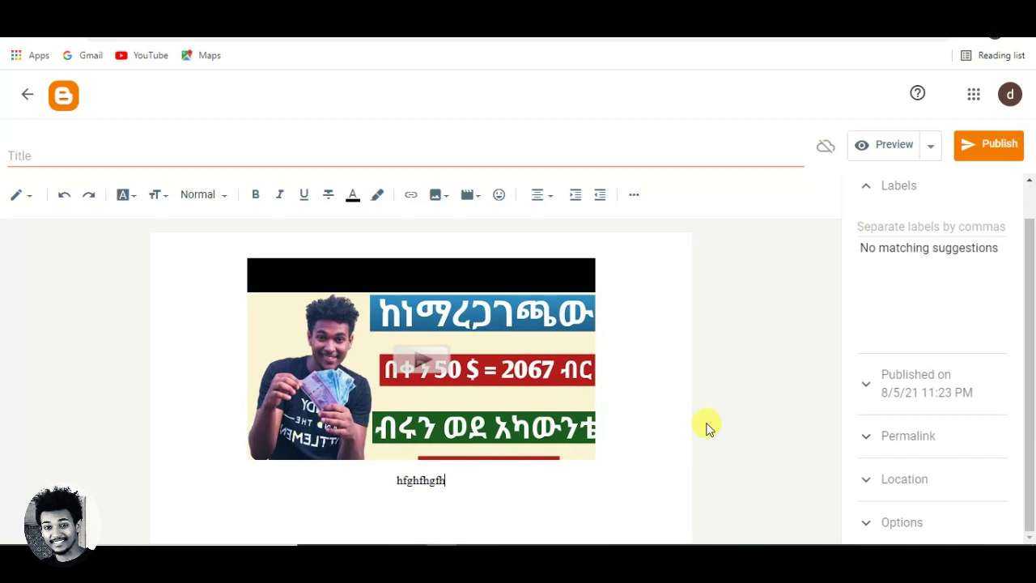
pyautogui.write('hfghfhgfhhfghfhgfhffhfh')
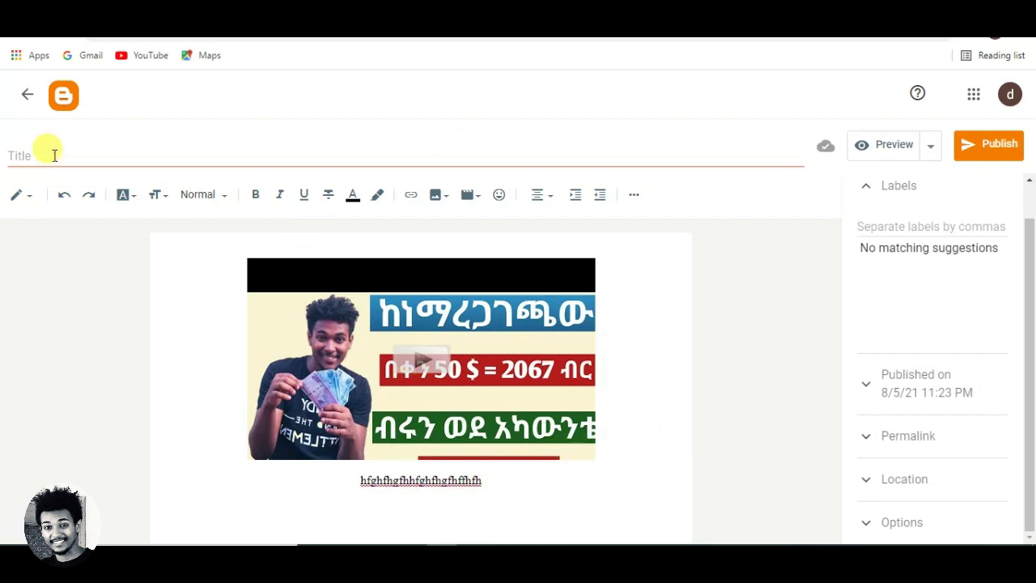
pyautogui.click(140, 153)
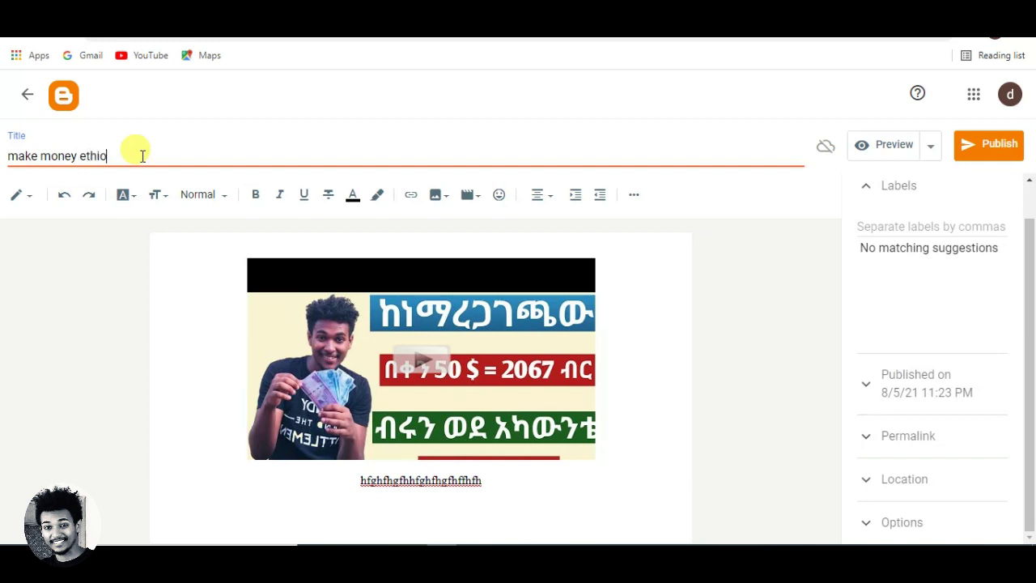
pyautogui.click(113, 155)
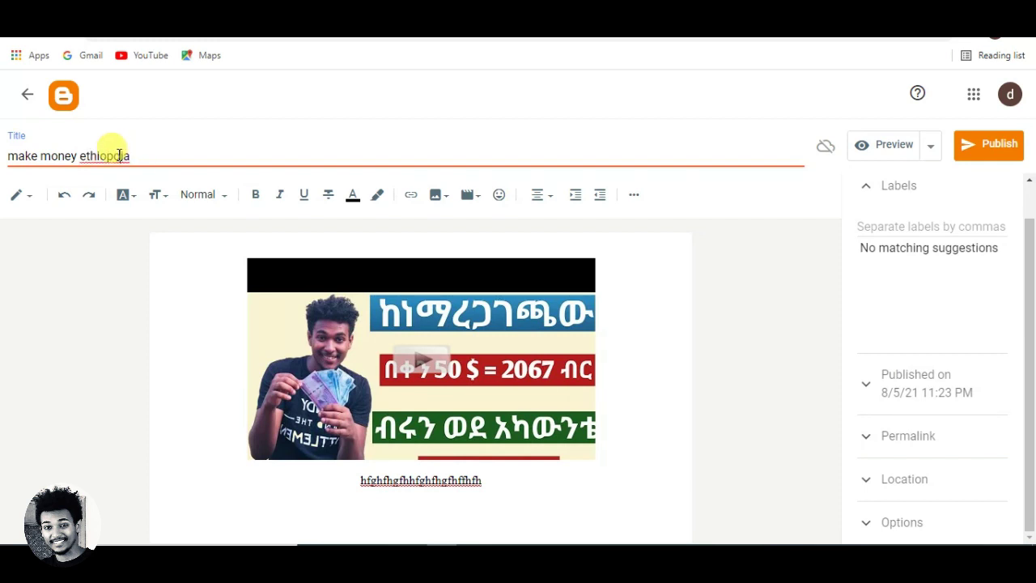
pyautogui.press('BackSpace')
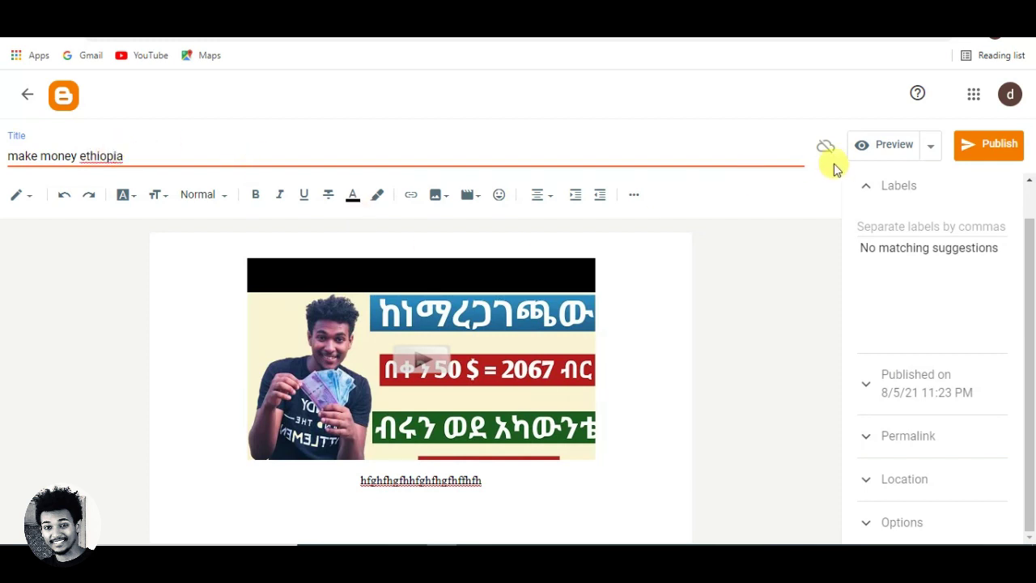
# - Publish the post to the blog, confirming the publication, and view the live blog
pyautogui.click(996, 156)
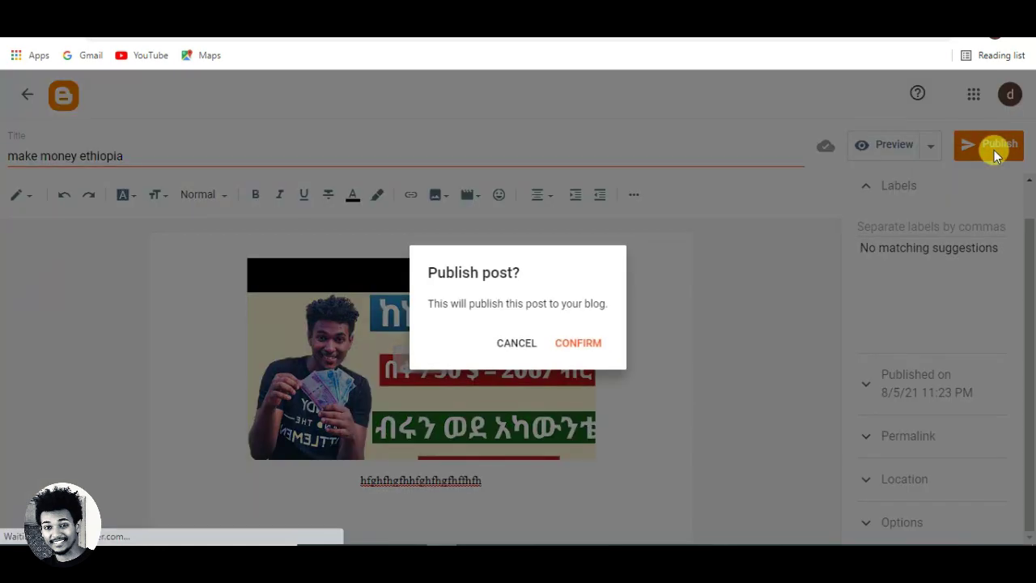
pyautogui.click(580, 343)
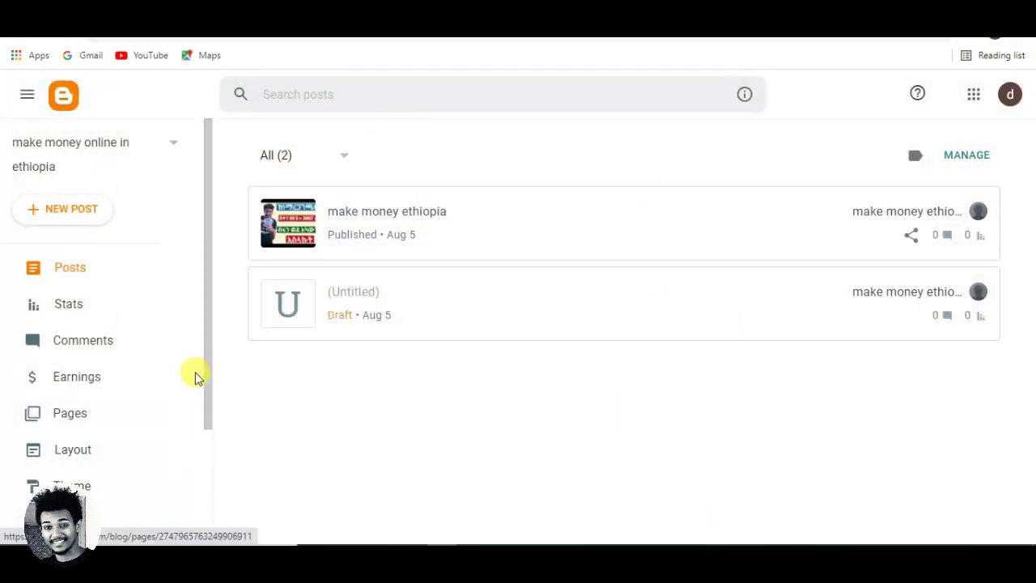
pyautogui.moveTo(205, 368); pyautogui.dragTo(189, 494)
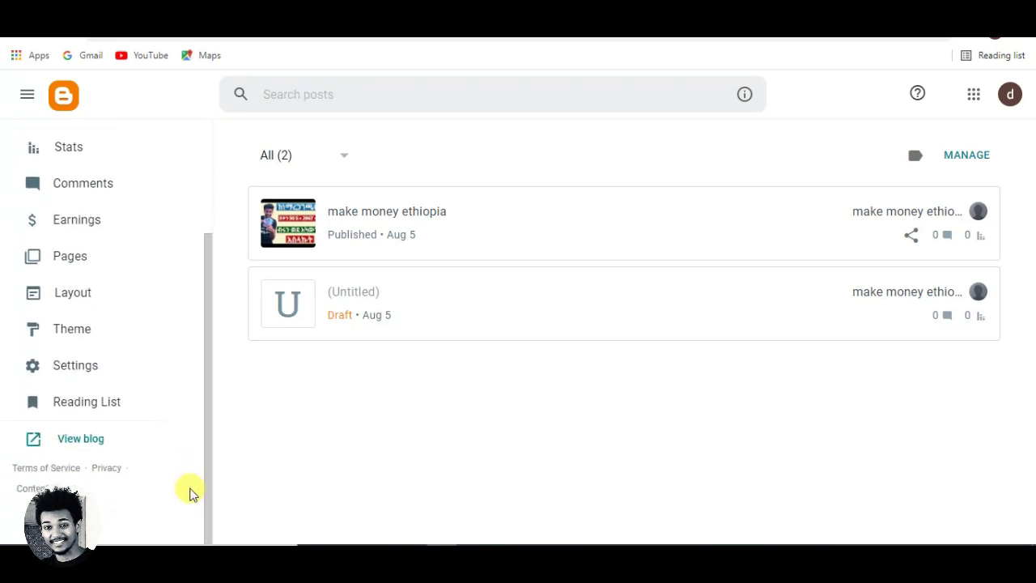
pyautogui.click(79, 440)
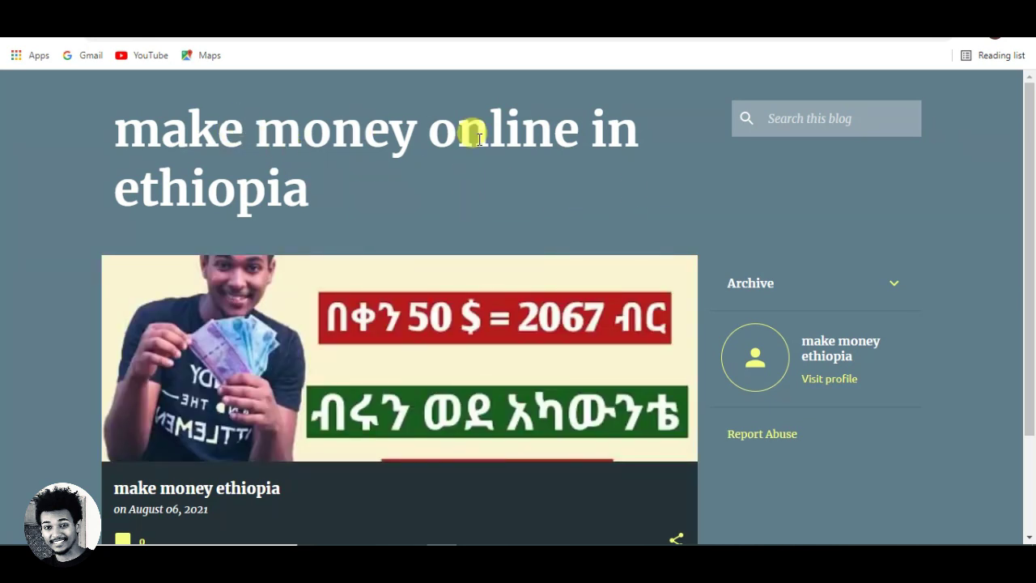
# - Open the "make money ethiopia" post on the live blog and examine its title, embedded video and body text
pyautogui.moveTo(1029, 176); pyautogui.dragTo(1029, 226)
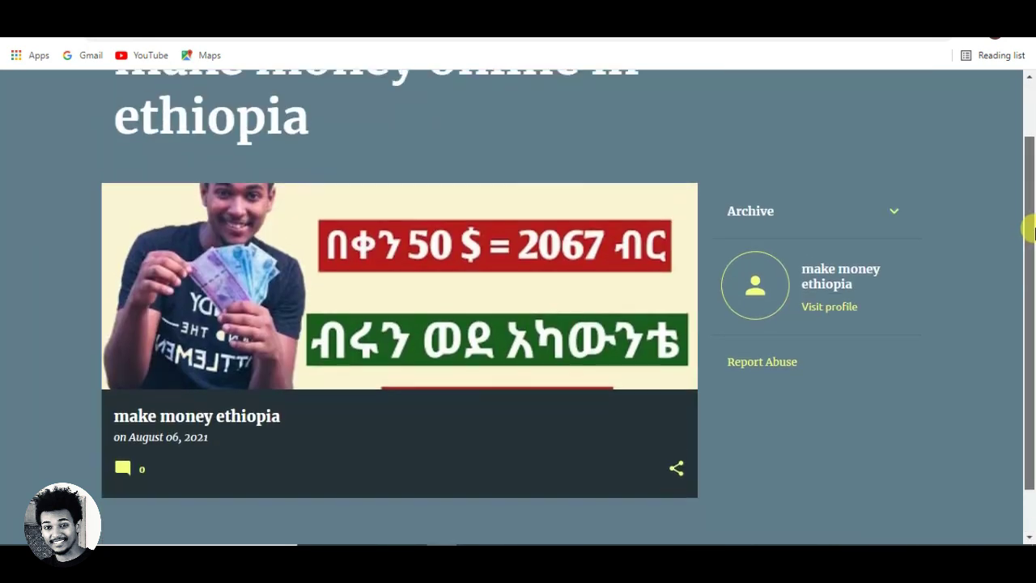
pyautogui.click(217, 416)
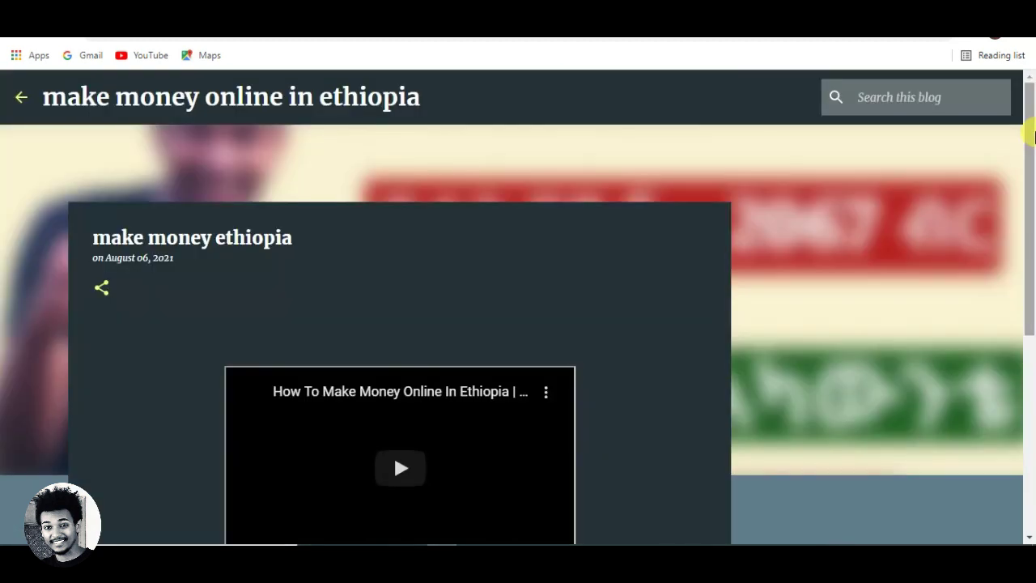
pyautogui.moveTo(1028, 140); pyautogui.dragTo(1029, 206)
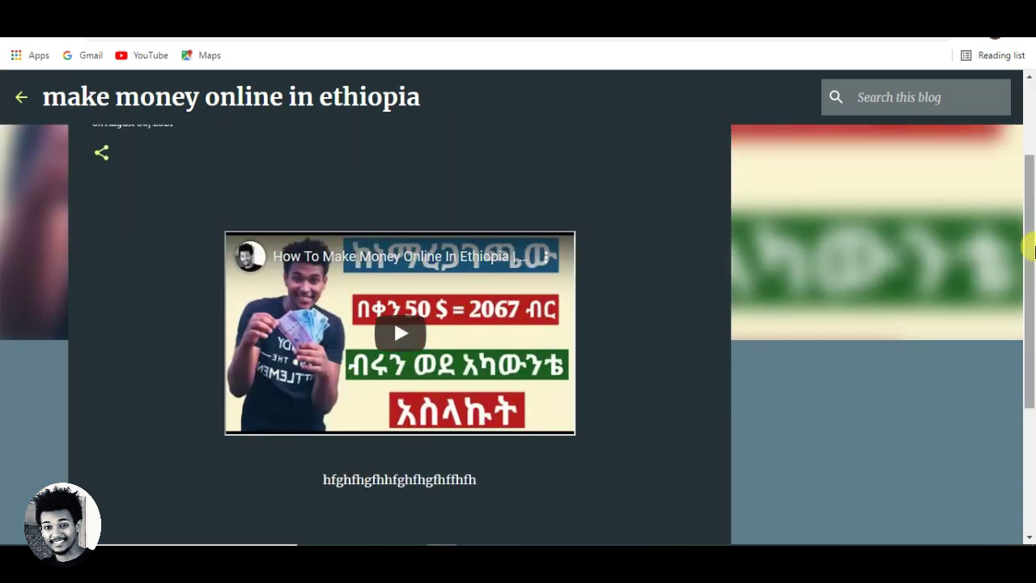
pyautogui.moveTo(1029, 242); pyautogui.dragTo(1029, 271)
pyautogui.scroll(-2, 398, 397)
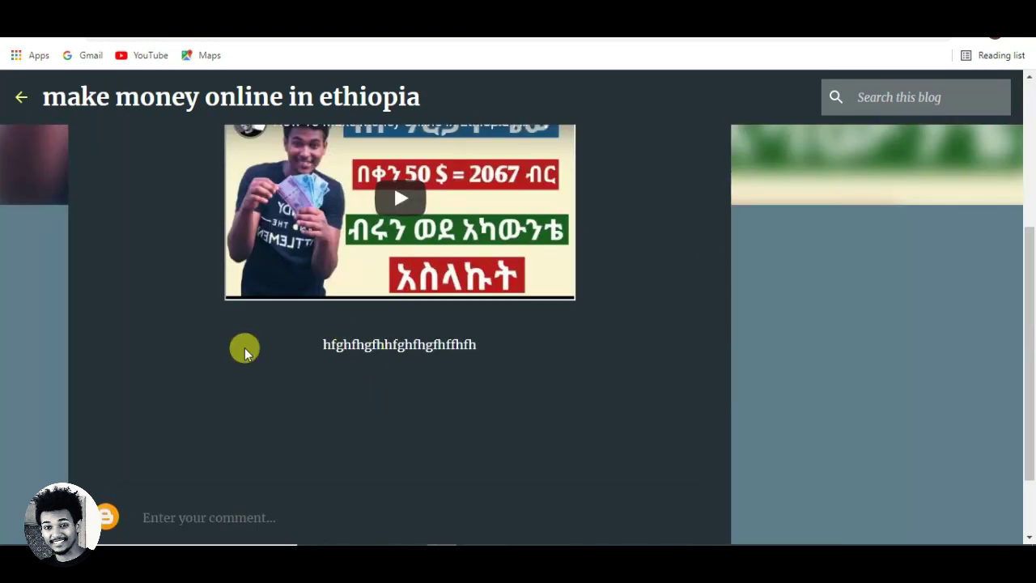
pyautogui.moveTo(480, 346); pyautogui.dragTo(322, 346)
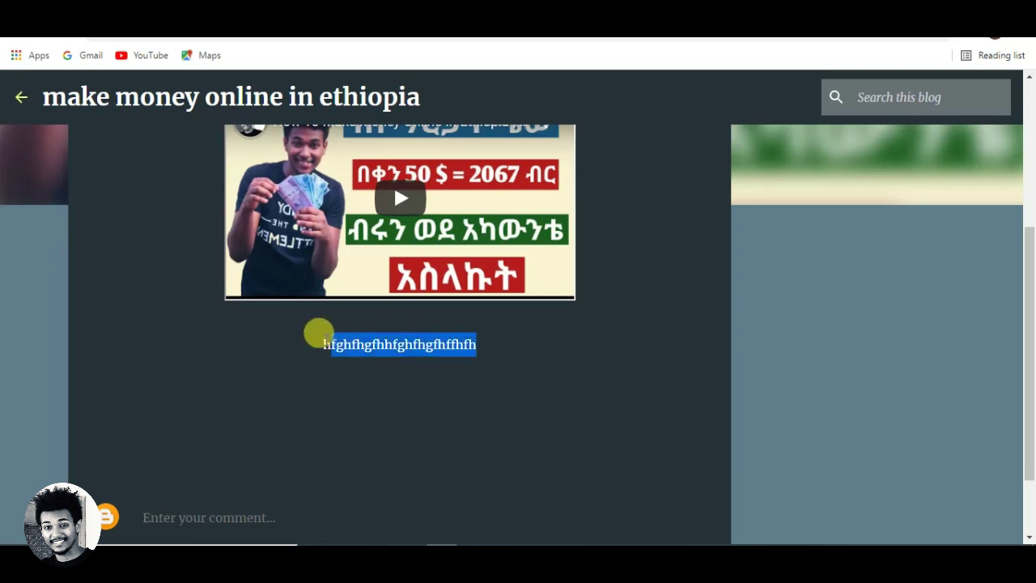
pyautogui.click(321, 346)
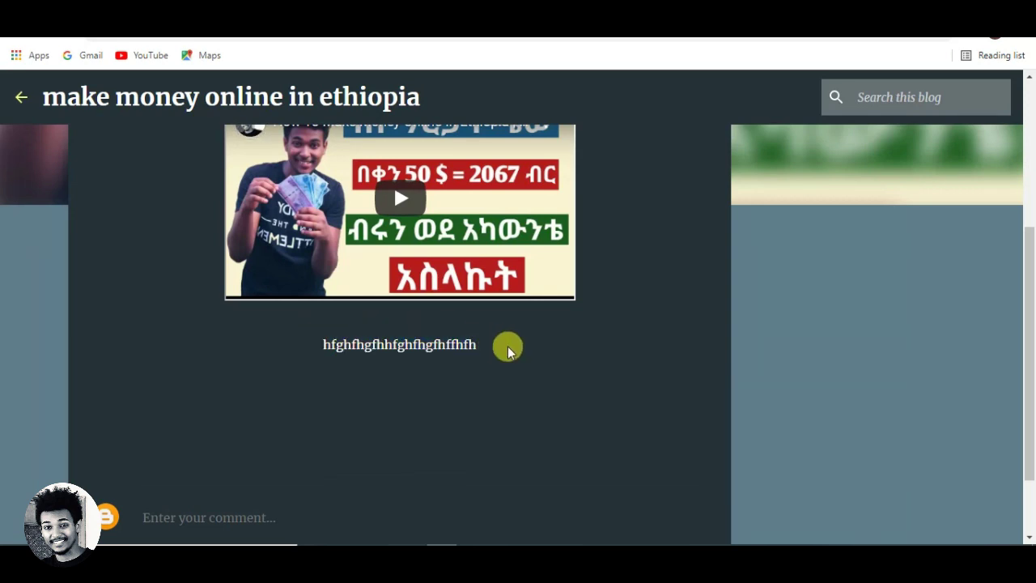
pyautogui.moveTo(1029, 389); pyautogui.dragTo(1030, 293)
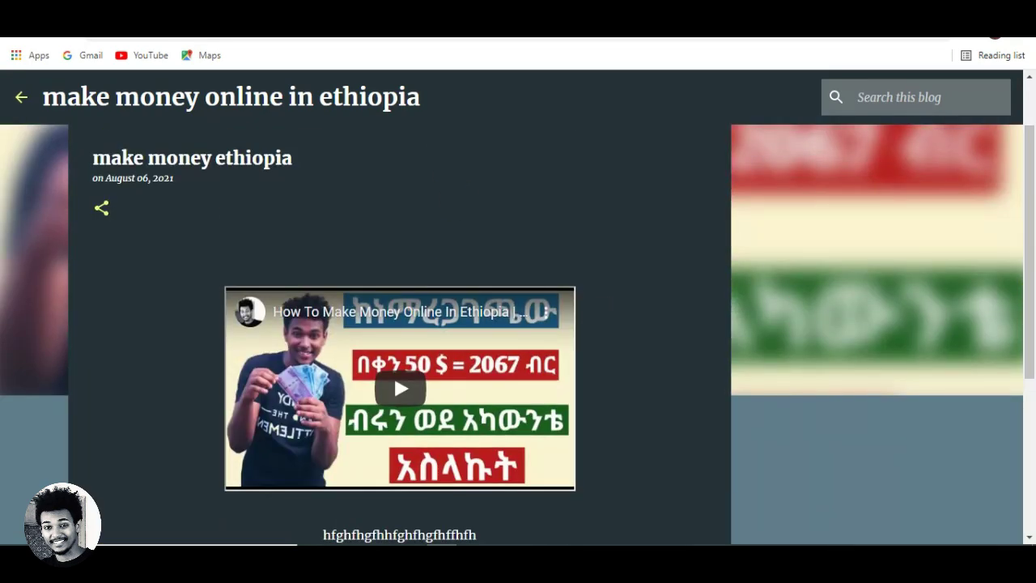
# - Return to the blog dashboard to check Earnings, and look over the published post again down to its comment area
pyautogui.hotkey('ctrl', 'w')
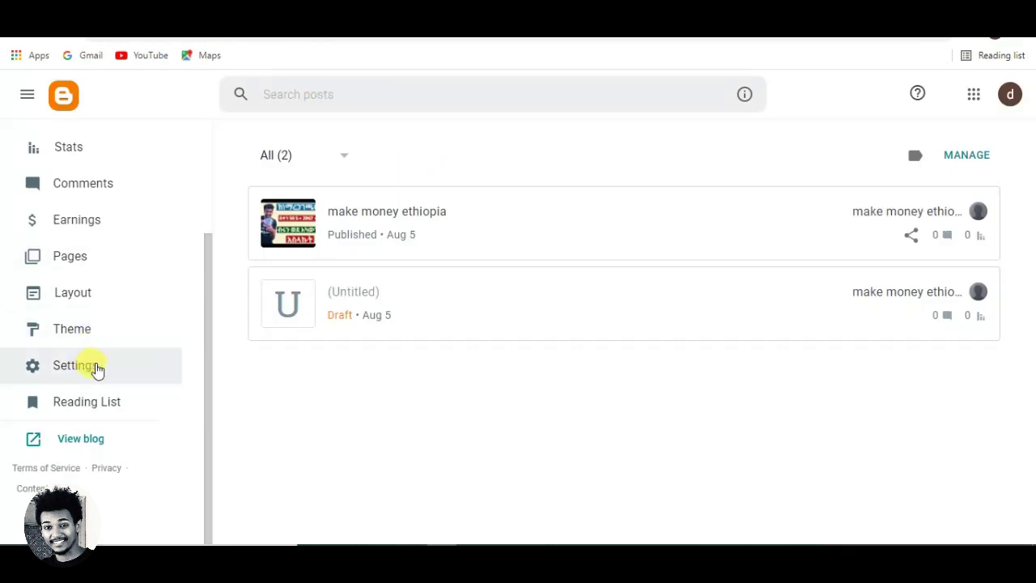
pyautogui.click(90, 225)
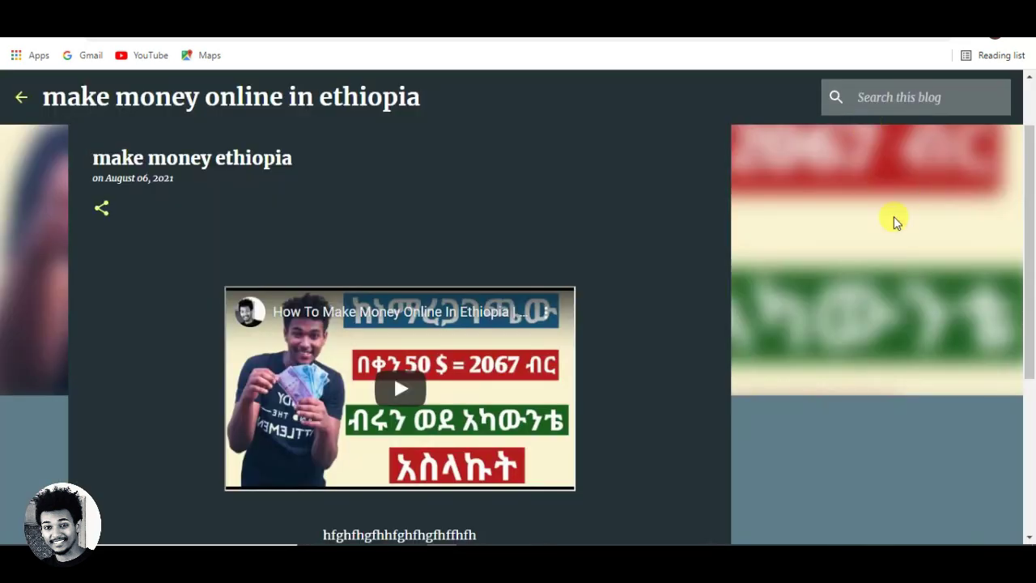
pyautogui.scroll(-4, 1020, 266)
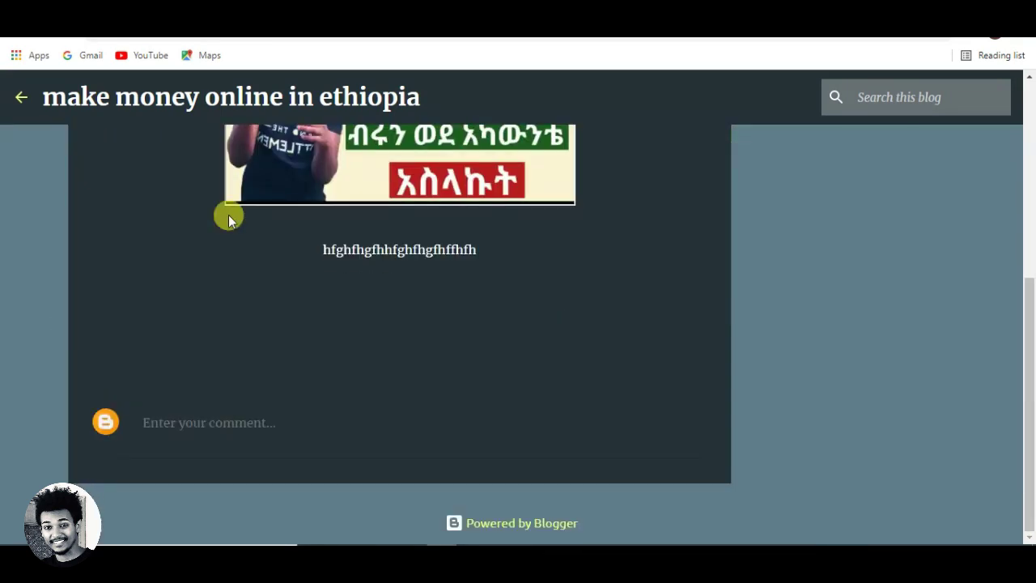
pyautogui.moveTo(1029, 432); pyautogui.dragTo(1028, 208)
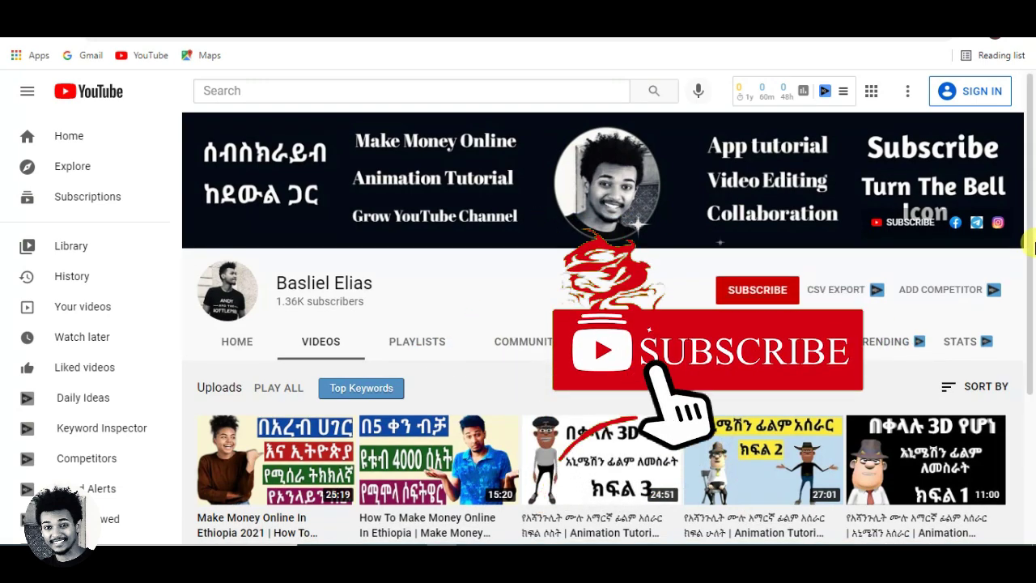
pyautogui.scroll(-1, 1029, 247)
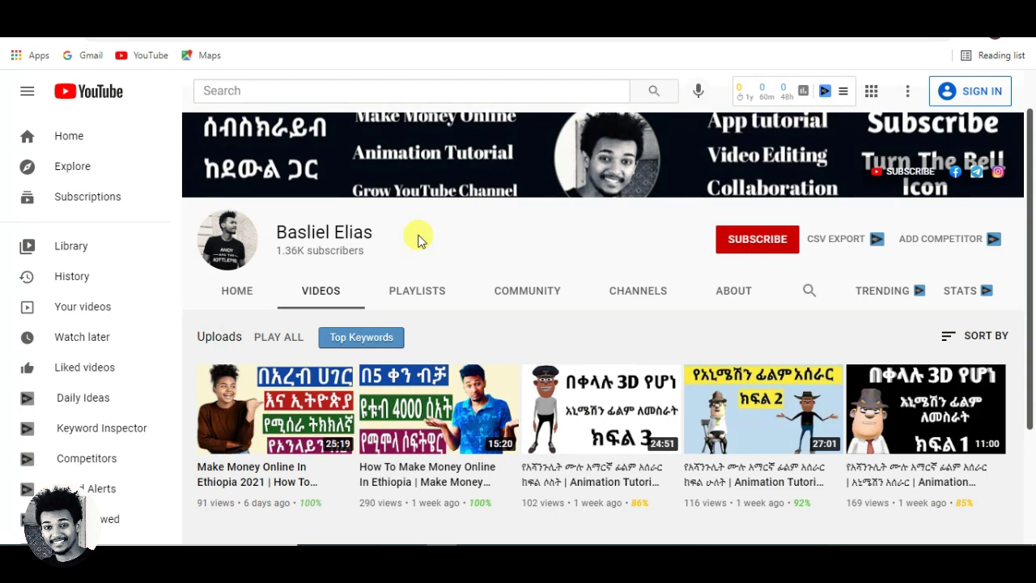
pyautogui.moveTo(419, 240); pyautogui.dragTo(219, 239)
pyautogui.click(281, 234)
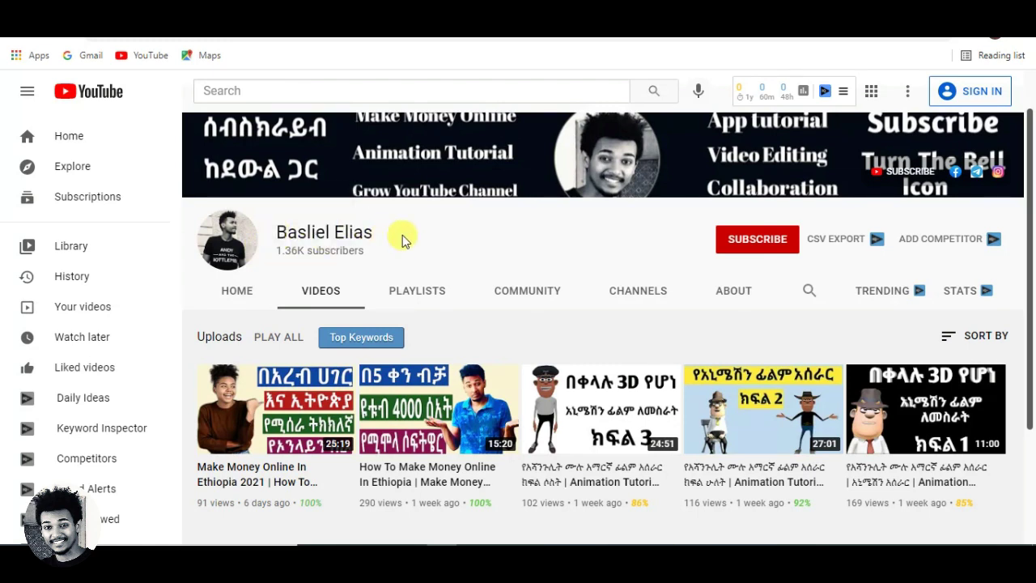
pyautogui.click(755, 243)
pyautogui.click(628, 237)
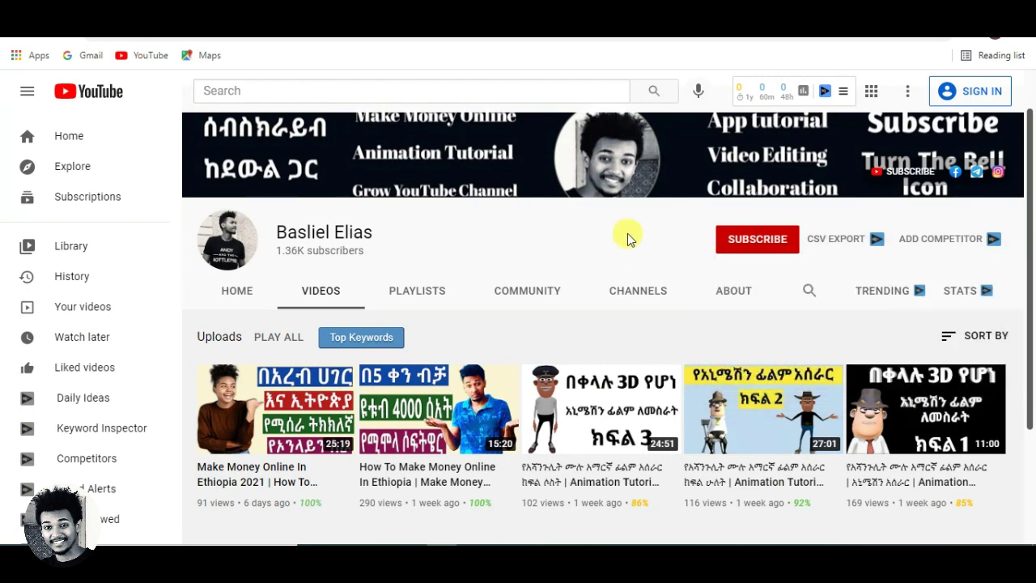